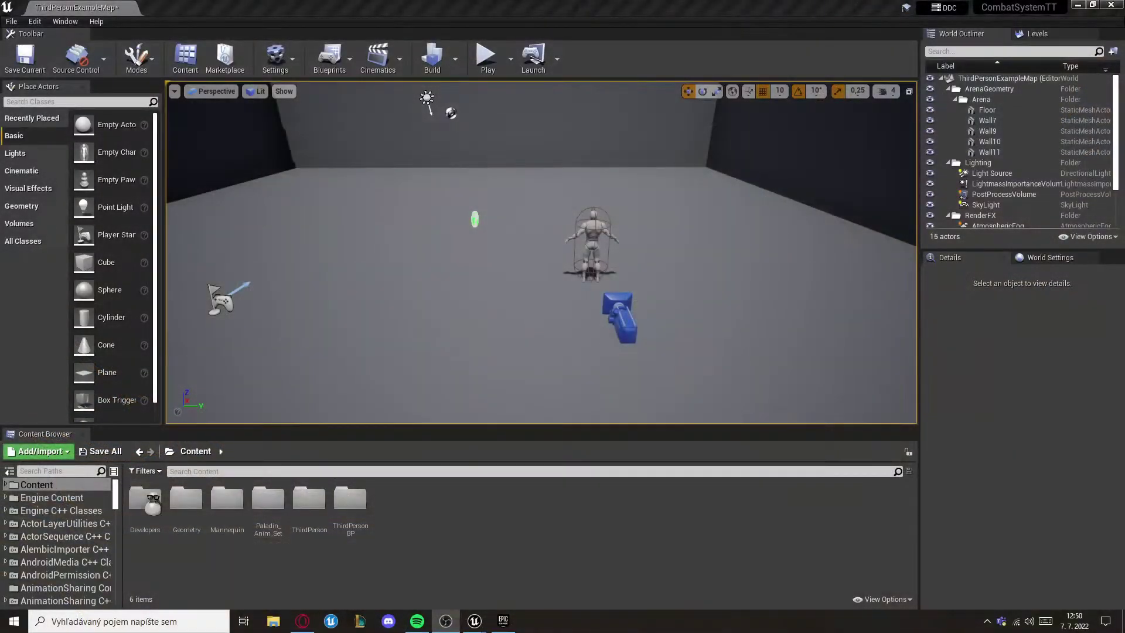
# Step: Create an Animations folder and a Player_AnimBP animation blueprint using UE4_Mannequin_Skeleton
pyautogui.rightClick(495, 507)
pyautogui.click(538, 154)
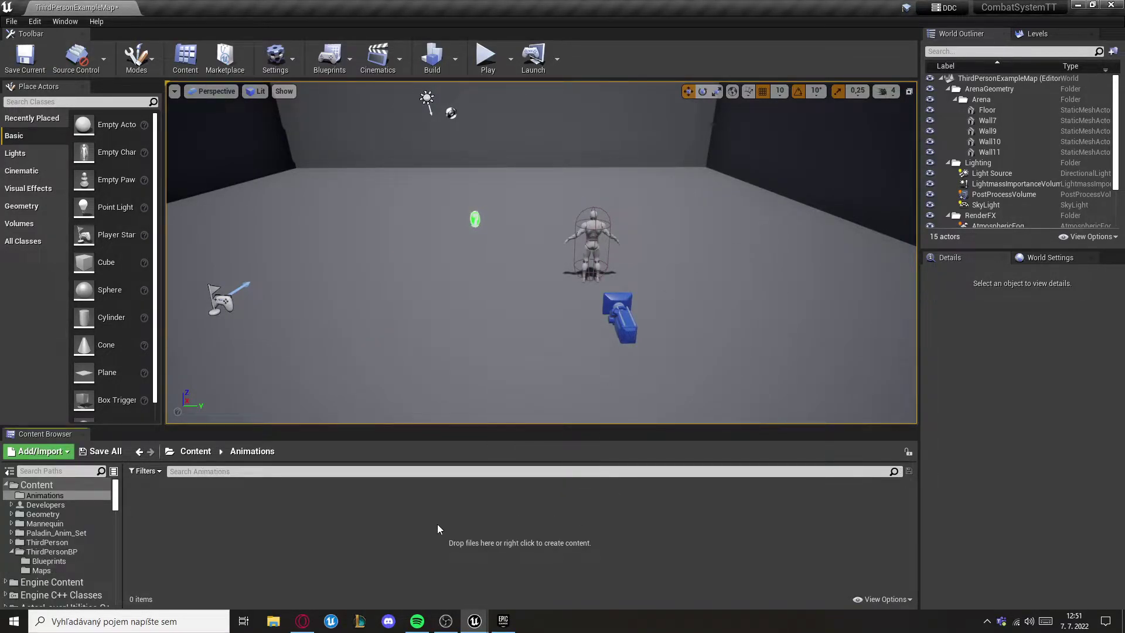
pyautogui.rightClick(437, 524)
pyautogui.moveTo(468, 329)
pyautogui.click(624, 282)
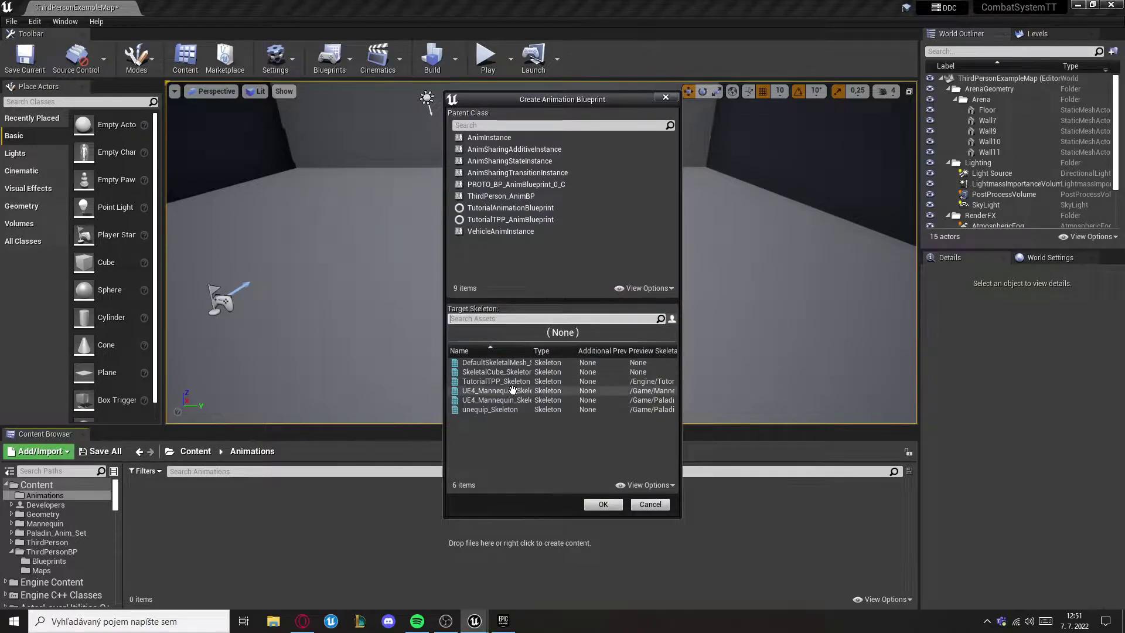
pyautogui.click(496, 401)
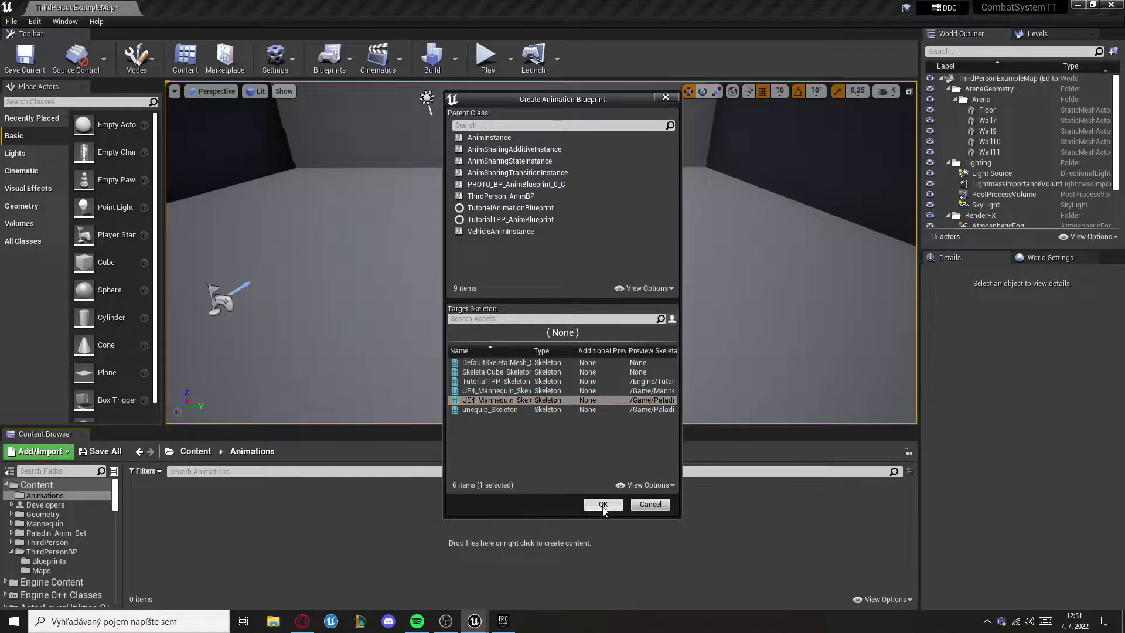
pyautogui.click(603, 504)
pyautogui.write('Player_AnimBP')
pyautogui.press('Return')
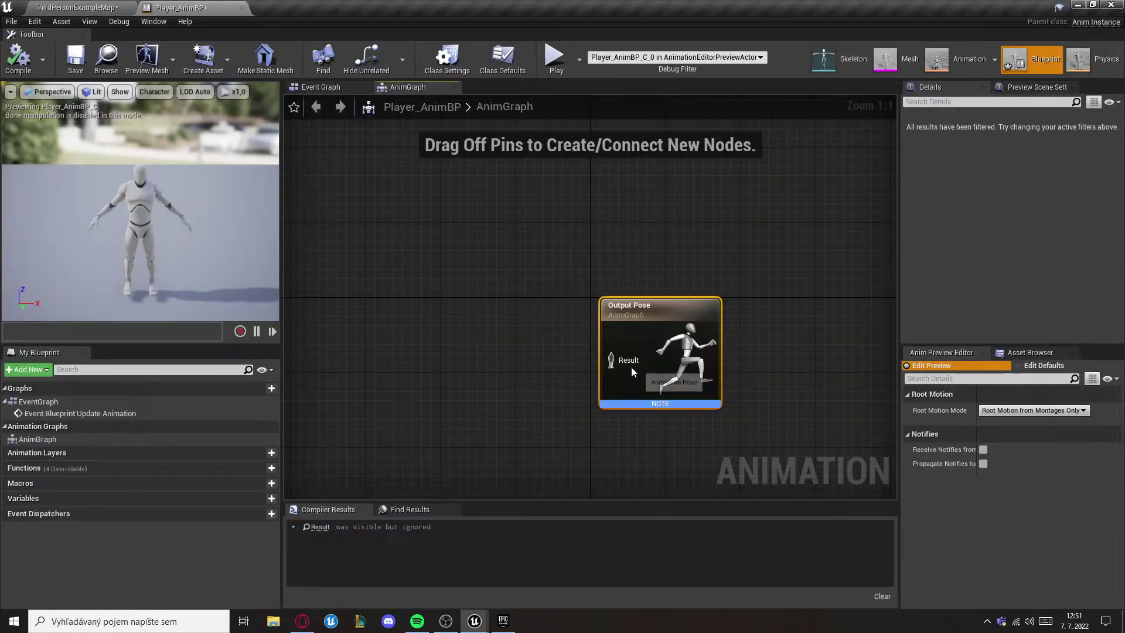
# Step: Feed Output Pose from a Slot 'DefaultSlot' node sourced by a new state machine
pyautogui.moveTo(601, 360); pyautogui.dragTo(456, 353)
pyautogui.write('default')
pyautogui.press('Return')
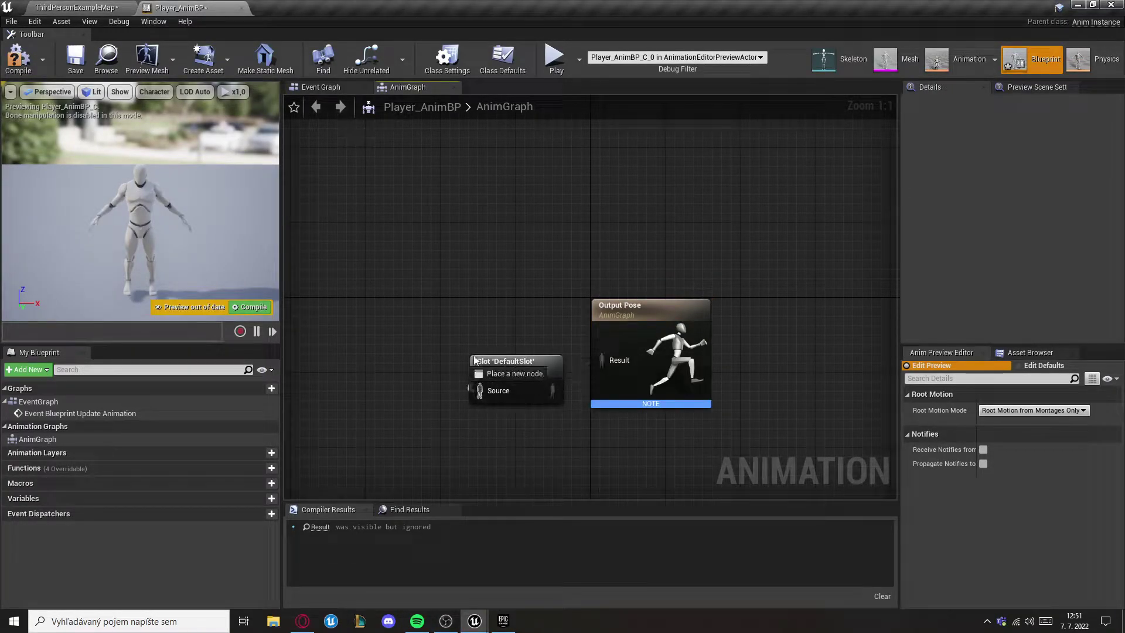
pyautogui.moveTo(382, 342); pyautogui.dragTo(384, 343)
pyautogui.write('state')
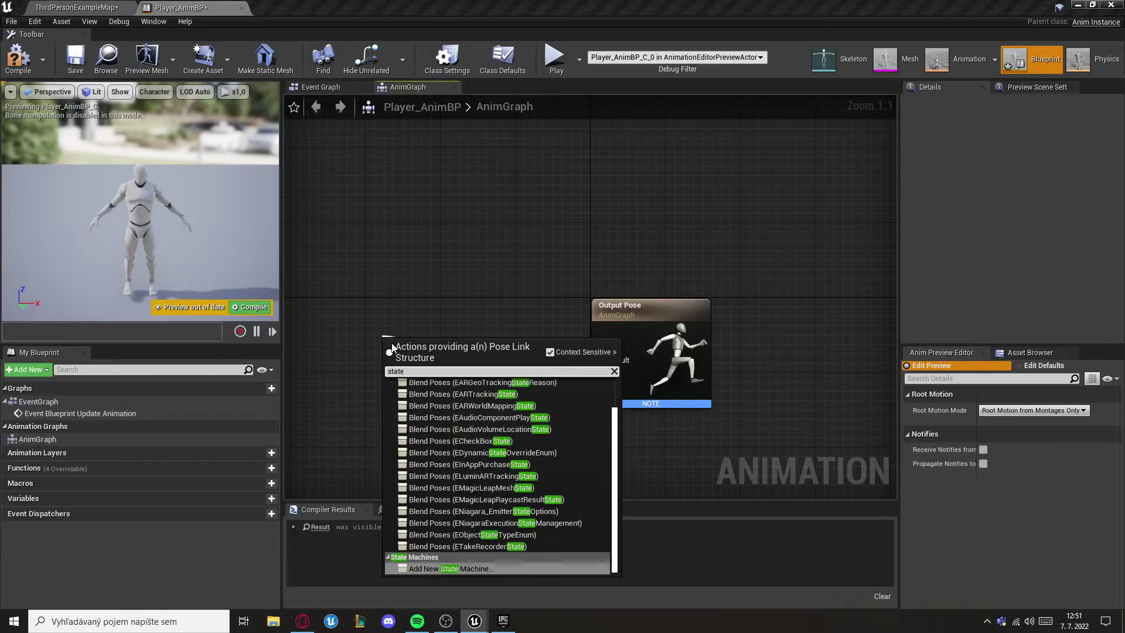
pyautogui.click(438, 567)
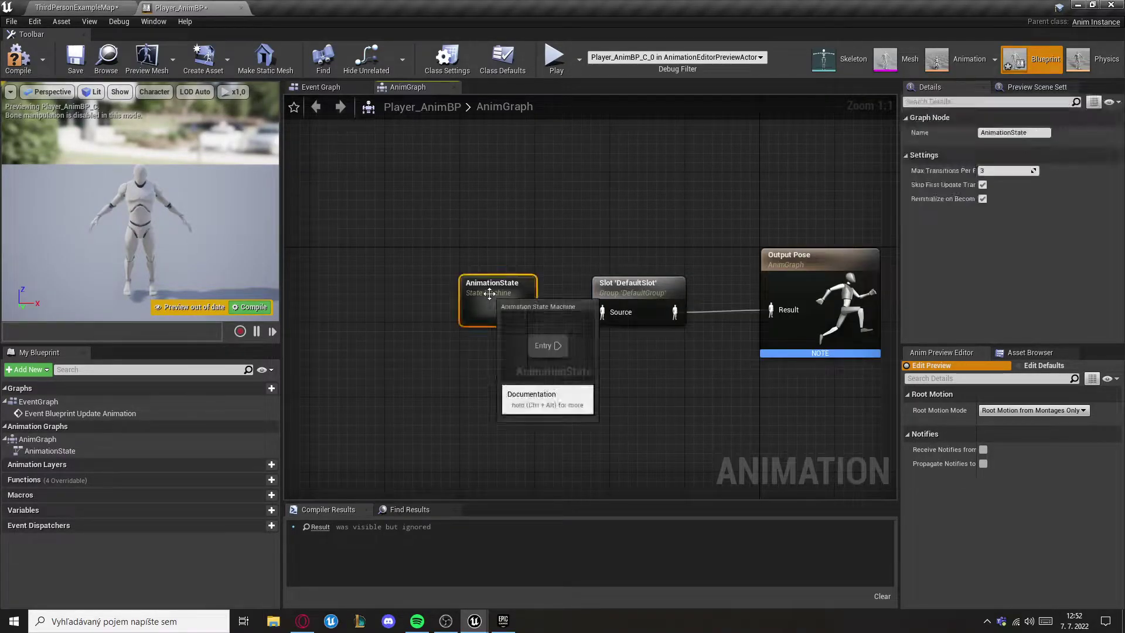
# Step: Inside the AnimationState machine, add an Idle/Walk state linked from Entry
pyautogui.doubleClick(489, 293)
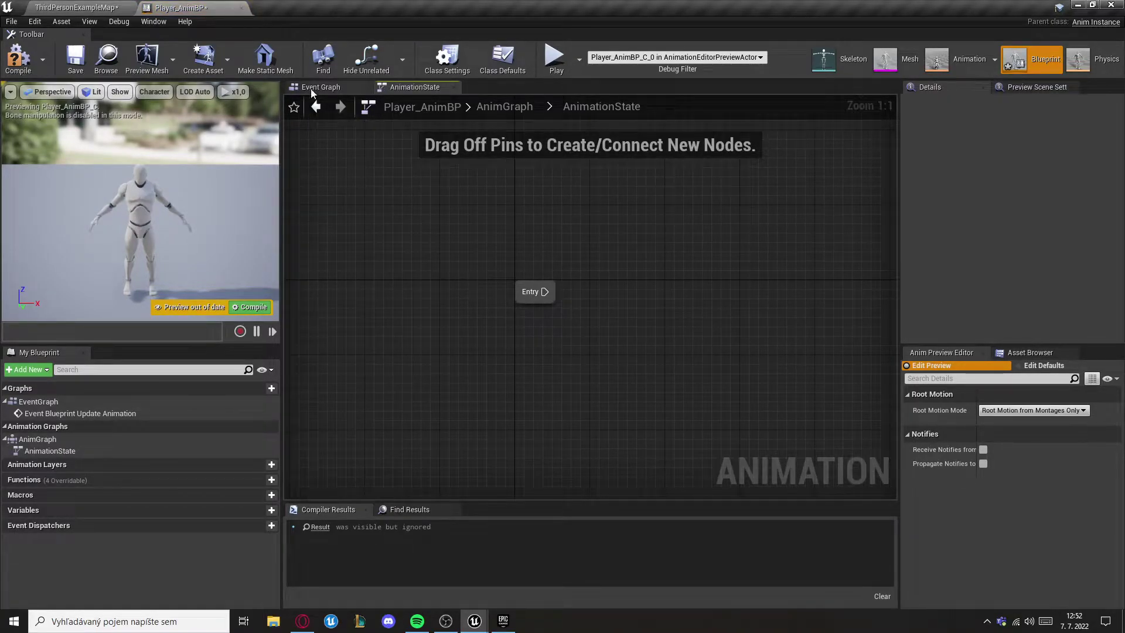
pyautogui.moveTo(545, 292); pyautogui.dragTo(643, 295)
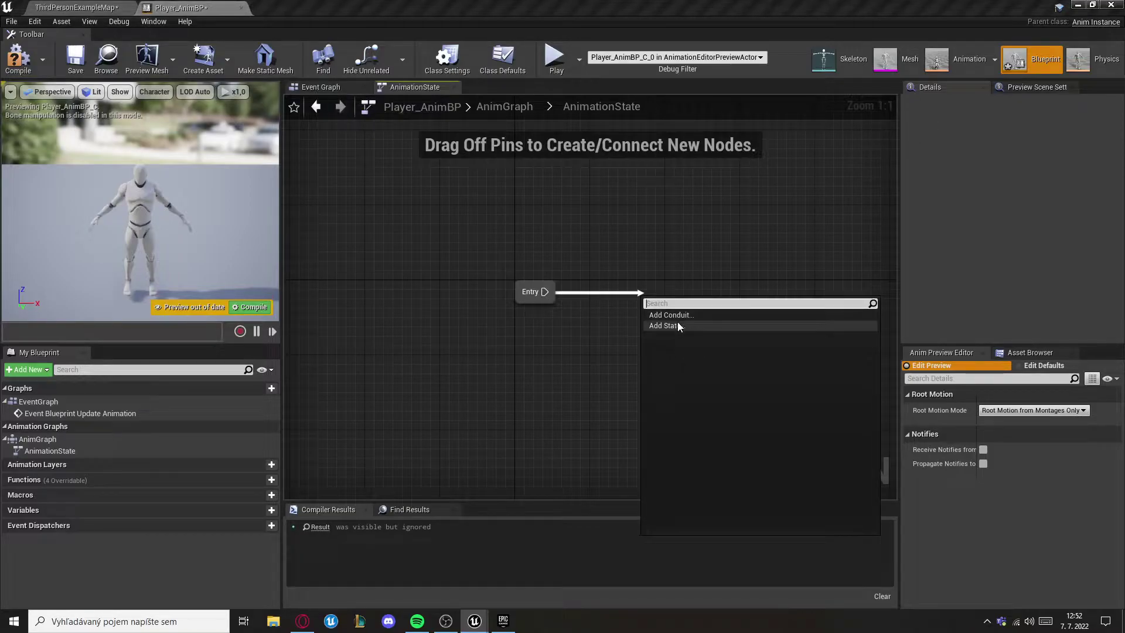
pyautogui.click(677, 321)
pyautogui.write('Idle/Walk')
pyautogui.press('Return')
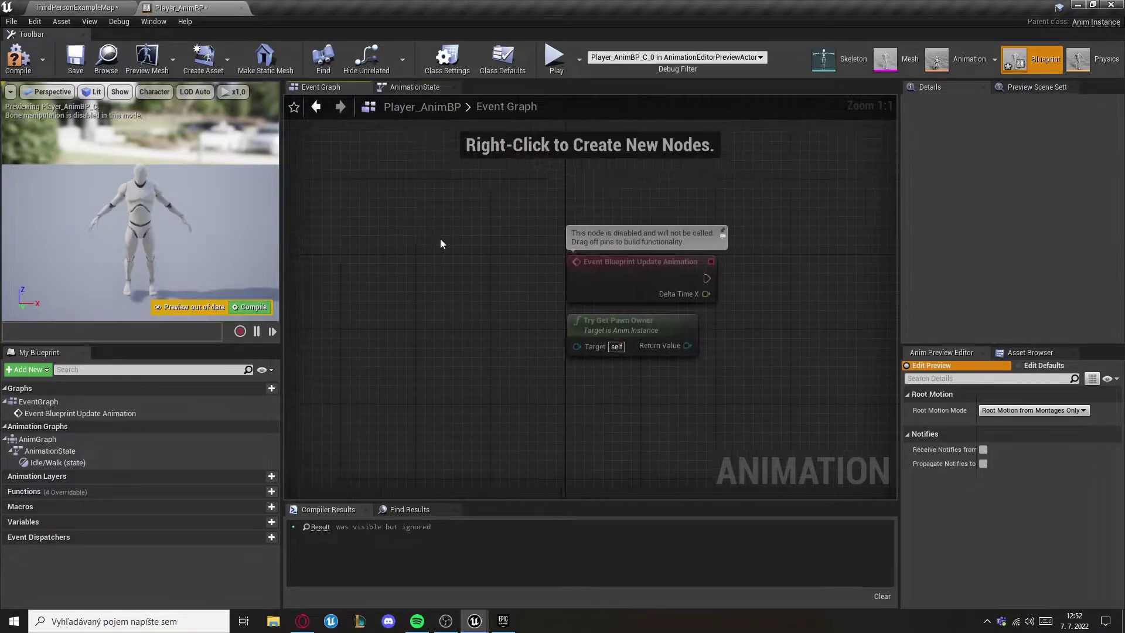
# Step: In the Event Graph, add an Is Valid check on Try Get Pawn Owner's return value
pyautogui.click(321, 87)
pyautogui.moveTo(418, 219); pyautogui.dragTo(321, 245, button='right')
pyautogui.moveTo(464, 313); pyautogui.dragTo(627, 257)
pyautogui.write('is valid')
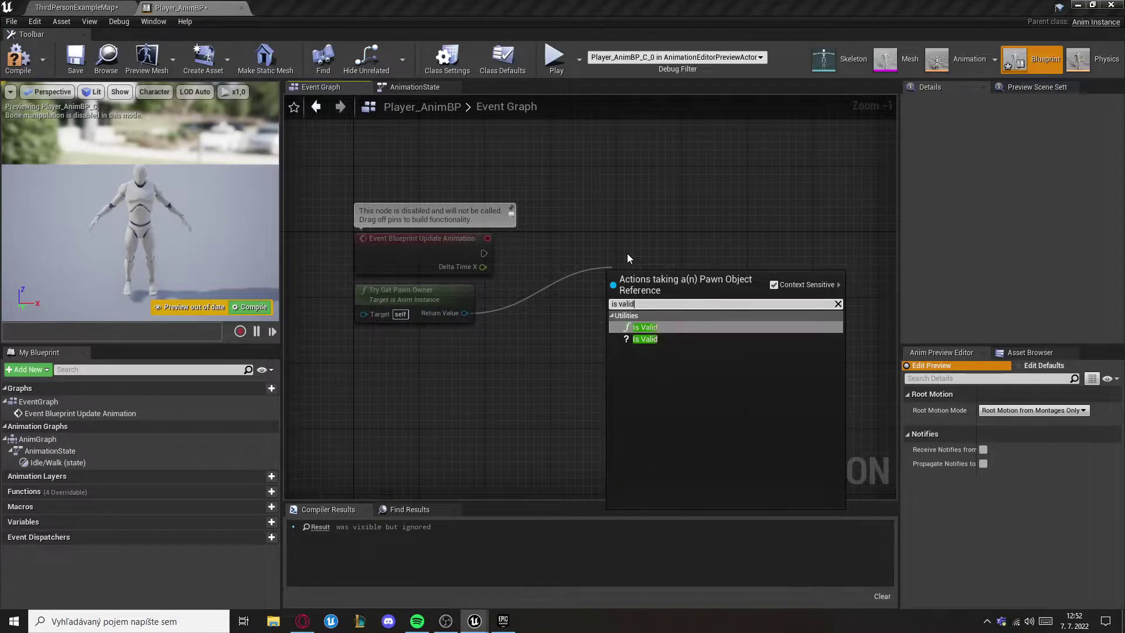
pyautogui.press('Return')
# Step: Add Get Movement Component from the pawn owner and an Is Falling node from it
pyautogui.moveTo(627, 258); pyautogui.dragTo(498, 217, button='right')
pyautogui.moveTo(392, 314); pyautogui.dragTo(527, 343)
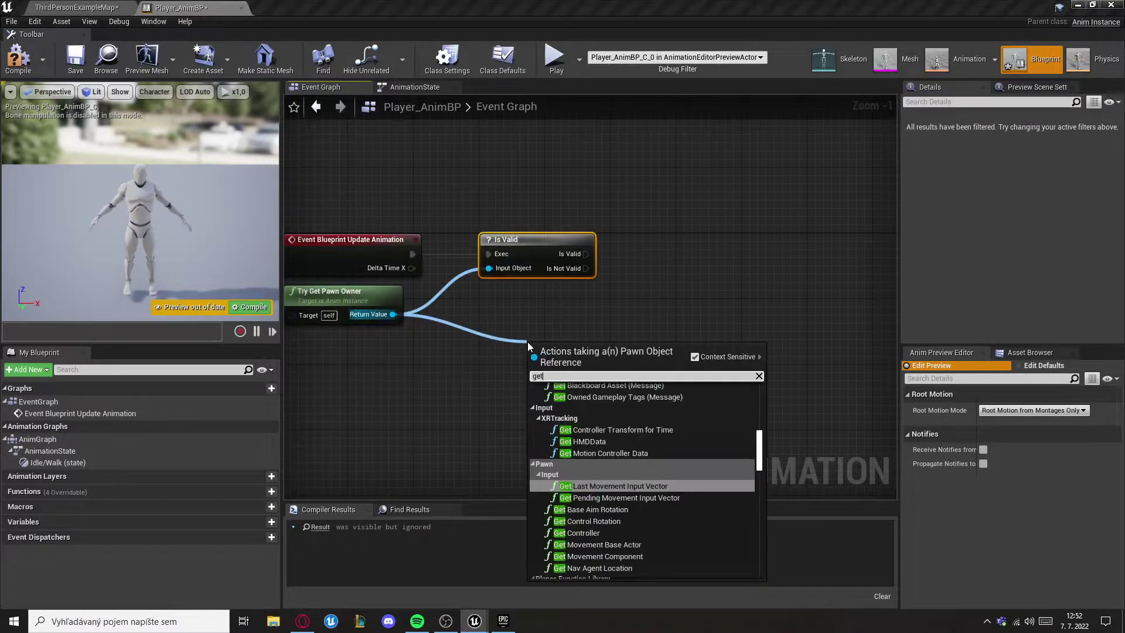
pyautogui.write('get movement')
pyautogui.press('Down')
pyautogui.press('Down')
pyautogui.press('Down')
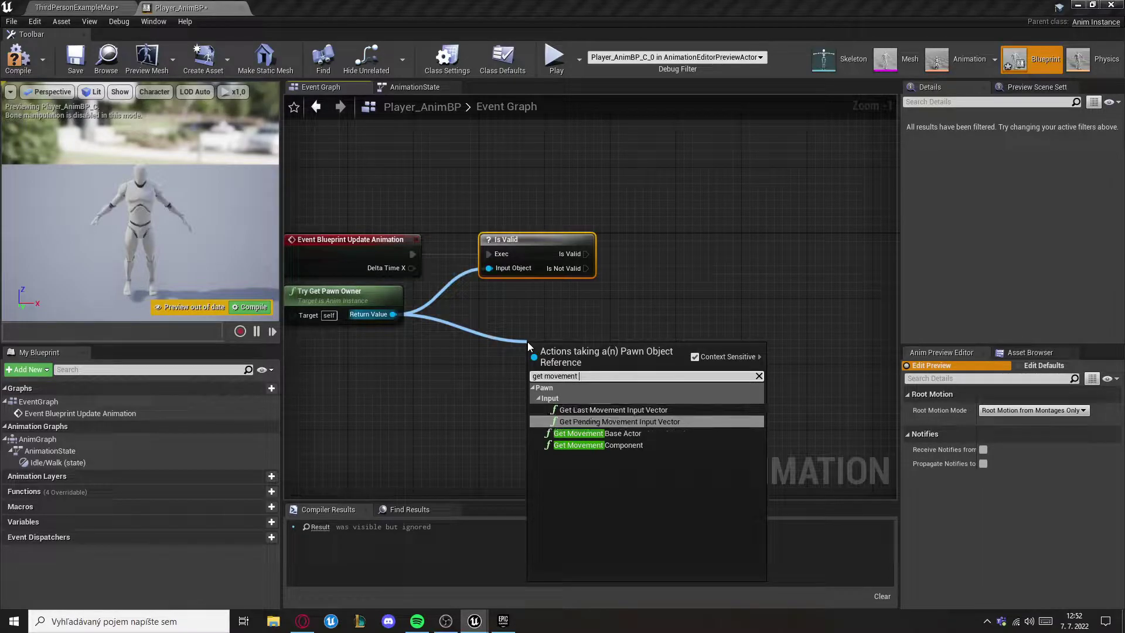
pyautogui.press('Return')
pyautogui.moveTo(627, 372); pyautogui.dragTo(698, 360)
pyautogui.write('is falling')
pyautogui.press('Return')
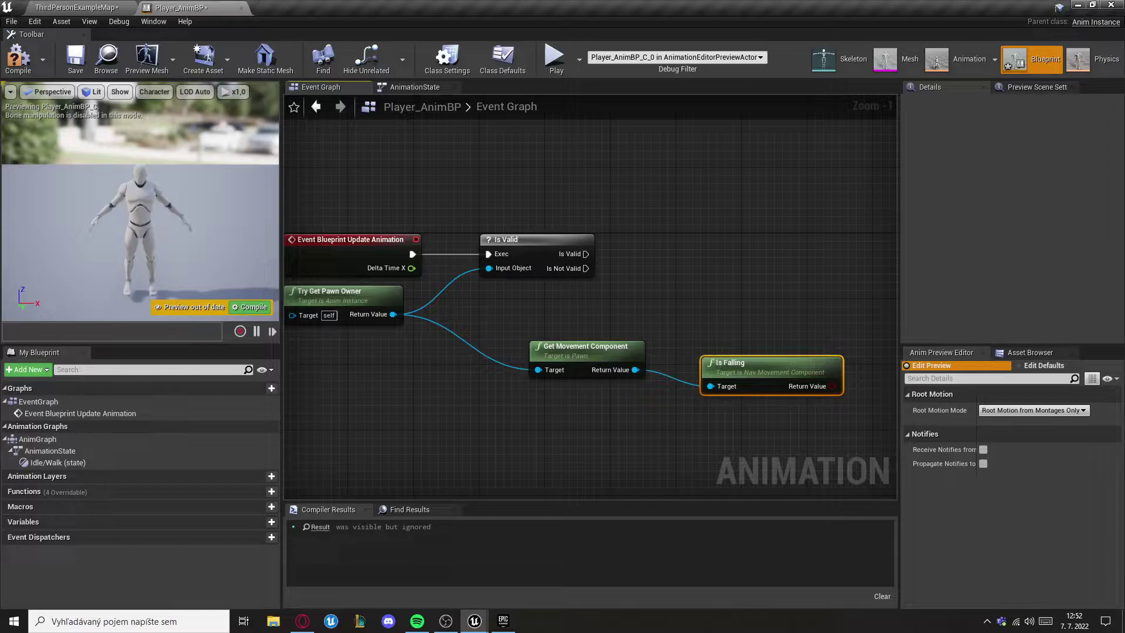
# Step: Store the Is Falling result in a new Falling boolean, set after the Is Valid check
pyautogui.moveTo(832, 386); pyautogui.dragTo(814, 296)
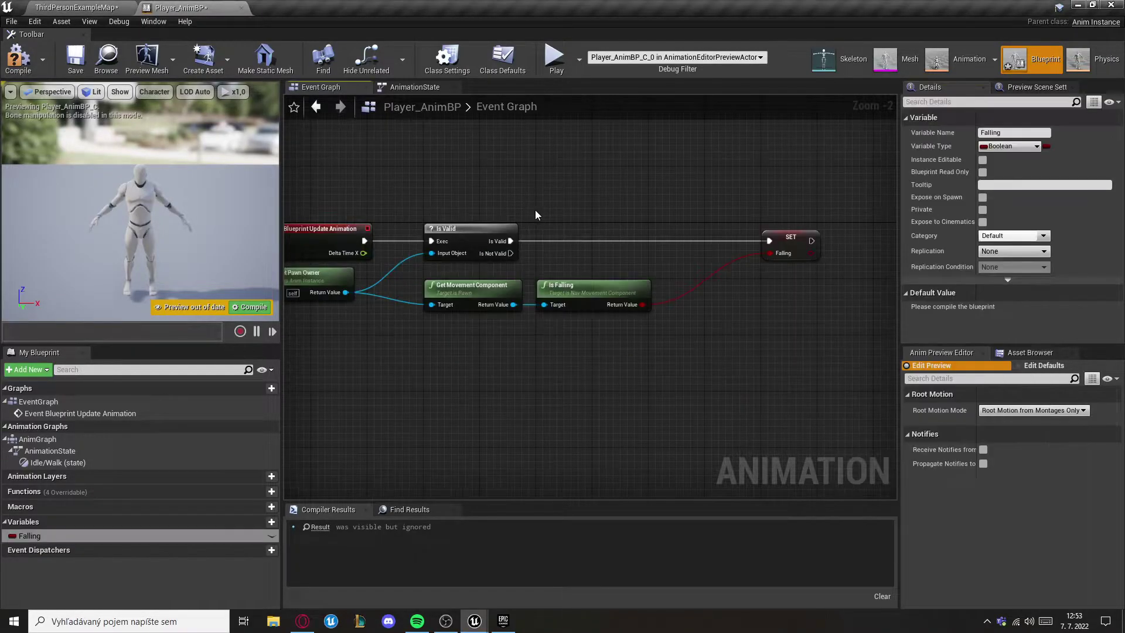
pyautogui.moveTo(535, 214); pyautogui.dragTo(558, 202, button='right')
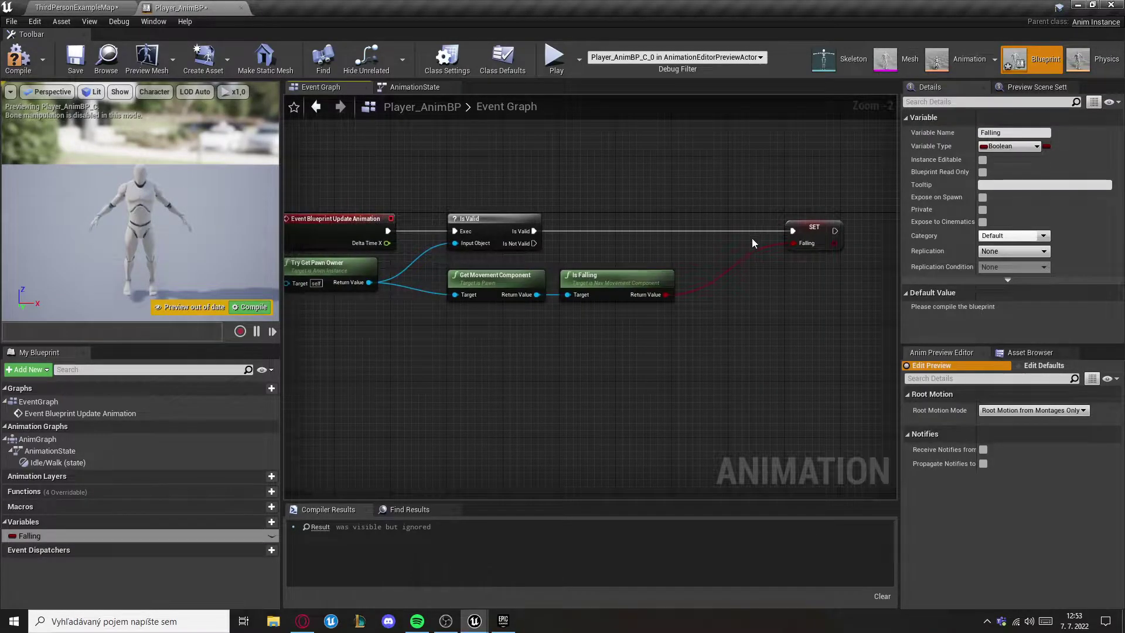
pyautogui.moveTo(364, 287); pyautogui.dragTo(425, 368)
# Step: Add Get Velocity and store its VectorLength in a new Speed variable
pyautogui.write('get')
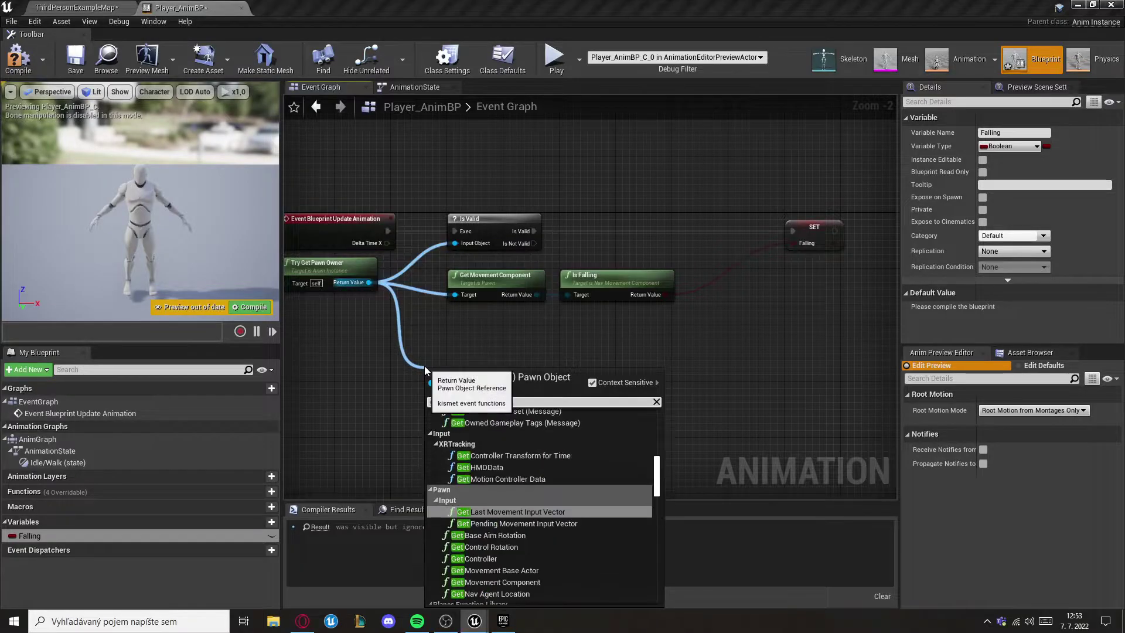
pyautogui.write(' velocity')
pyautogui.press('Return')
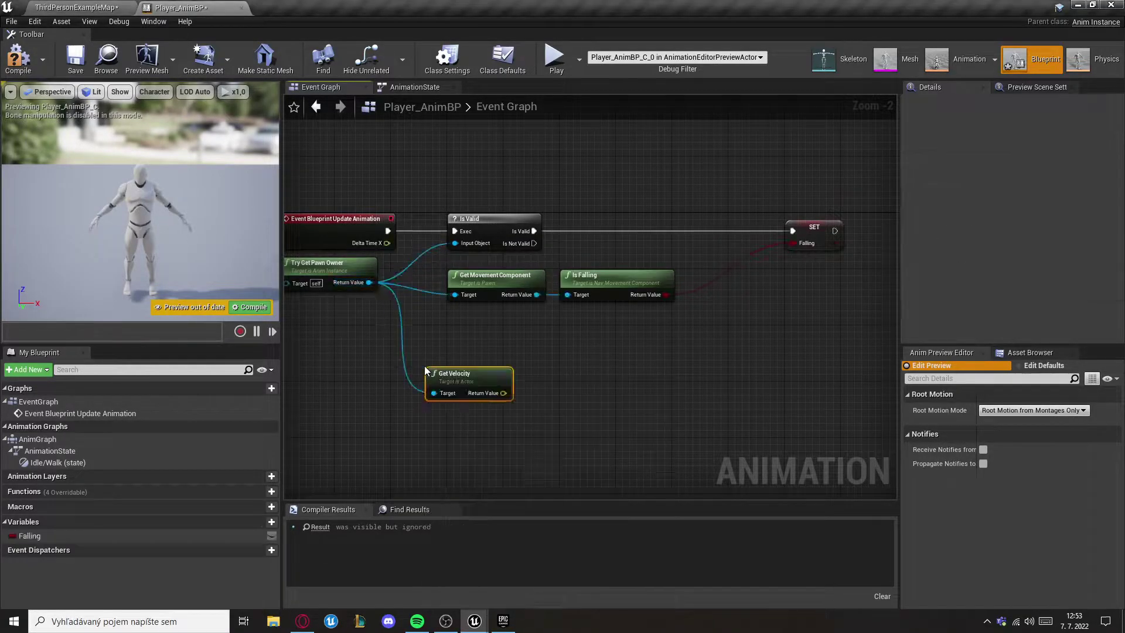
pyautogui.moveTo(487, 340); pyautogui.dragTo(542, 351)
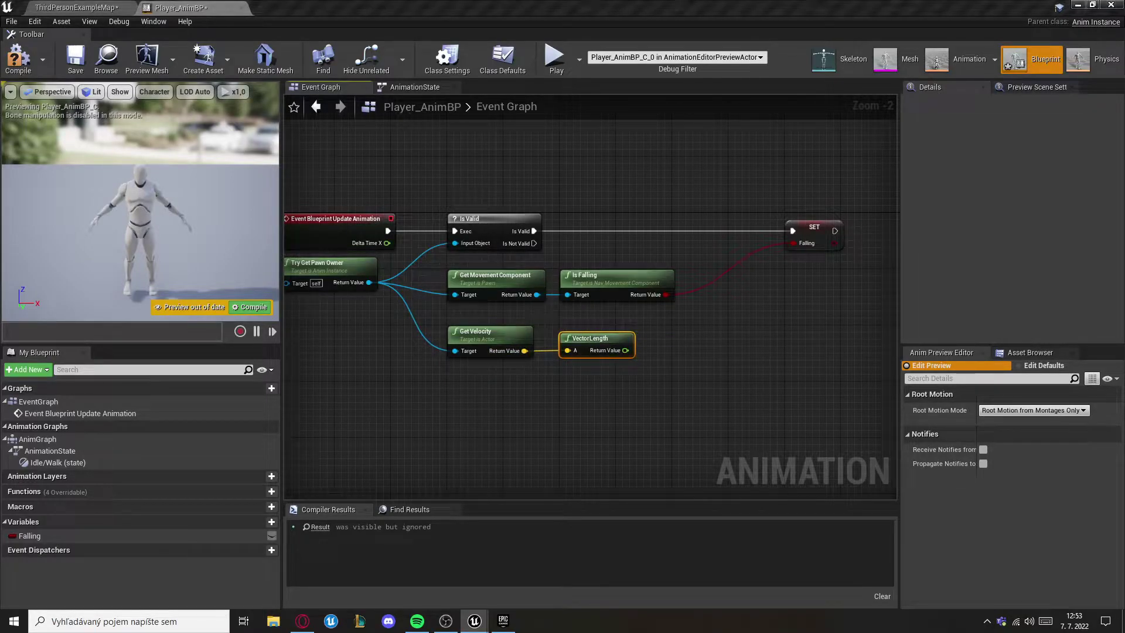
pyautogui.moveTo(625, 350); pyautogui.dragTo(721, 319)
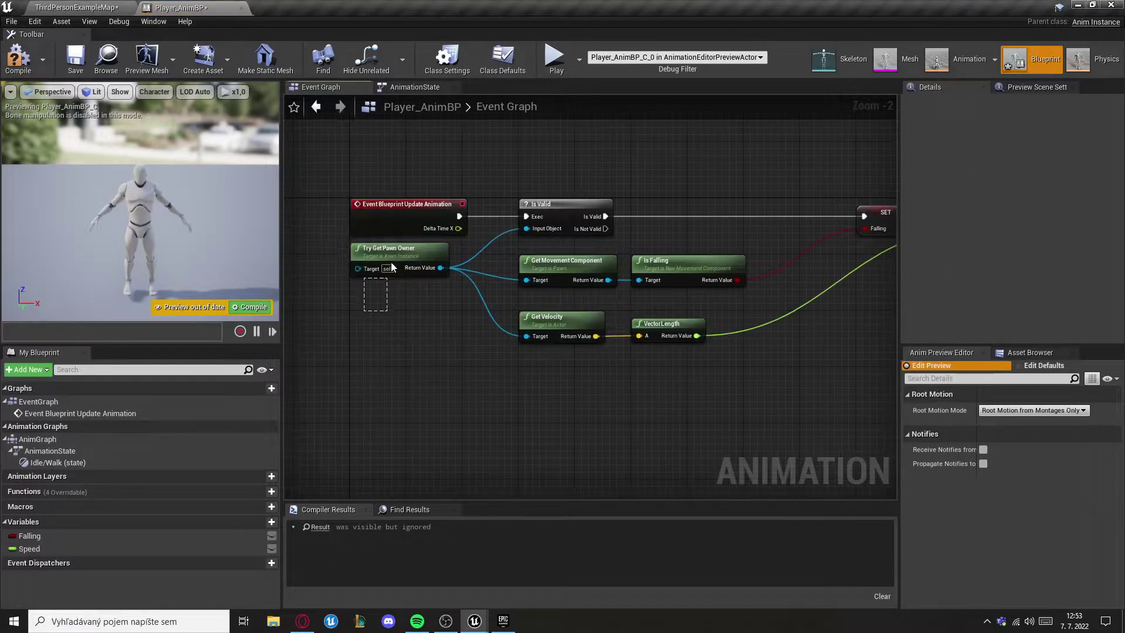
# Step: Paste copies of Try Get Pawn Owner and Get Velocity, and add Get Control Rotation
pyautogui.moveTo(391, 263); pyautogui.dragTo(395, 257)
pyautogui.moveTo(397, 293); pyautogui.dragTo(391, 290, button='right')
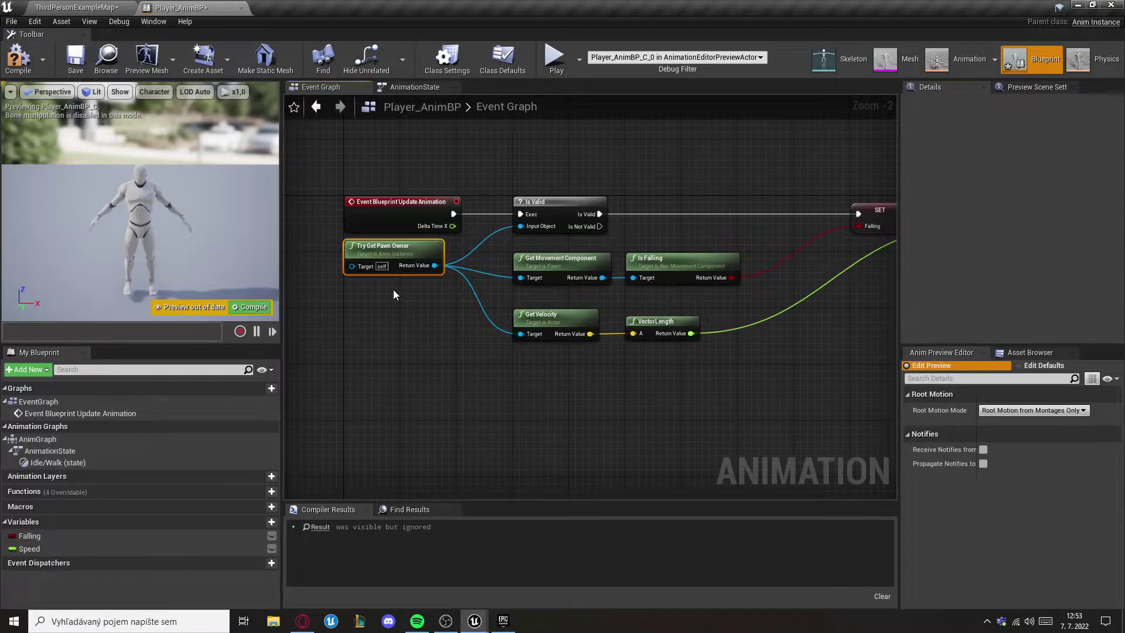
pyautogui.moveTo(412, 336); pyautogui.dragTo(39, 328, button='right')
pyautogui.hotkey('ctrl', 'v')
pyautogui.moveTo(543, 294); pyautogui.dragTo(635, 257)
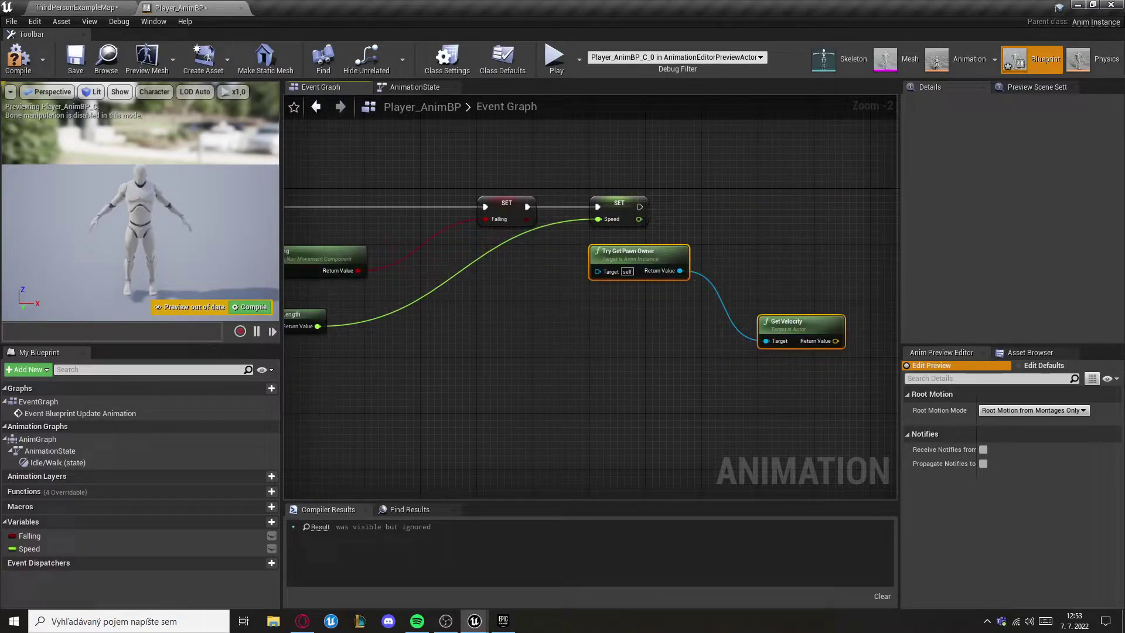
pyautogui.click(775, 324)
pyautogui.moveTo(775, 324); pyautogui.dragTo(741, 270)
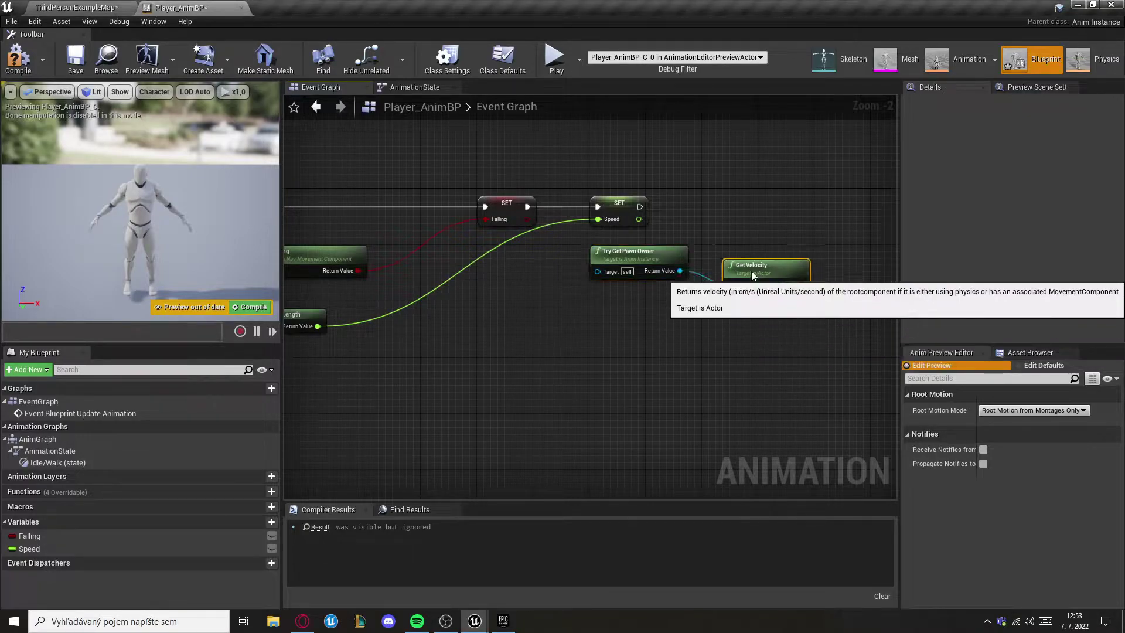
pyautogui.press('Return')
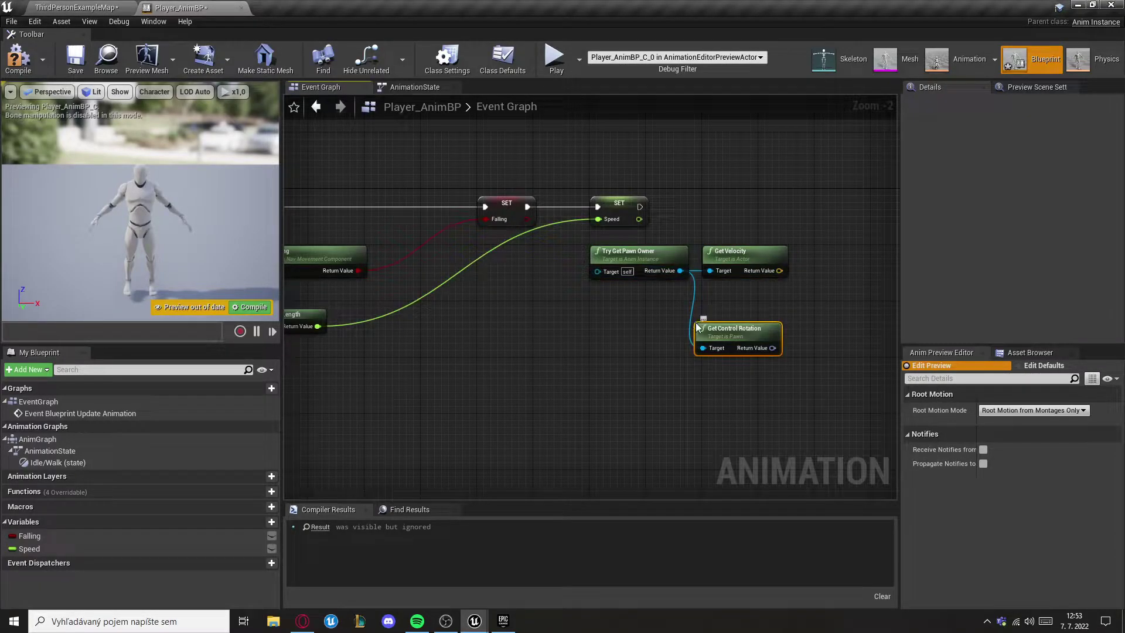
pyautogui.moveTo(697, 327); pyautogui.dragTo(707, 296)
pyautogui.moveTo(811, 270); pyautogui.dragTo(647, 284, button='right')
# Step: Add Calculate Direction and store its result in a new Direction variable
pyautogui.rightClick(647, 283)
pyautogui.write('cal')
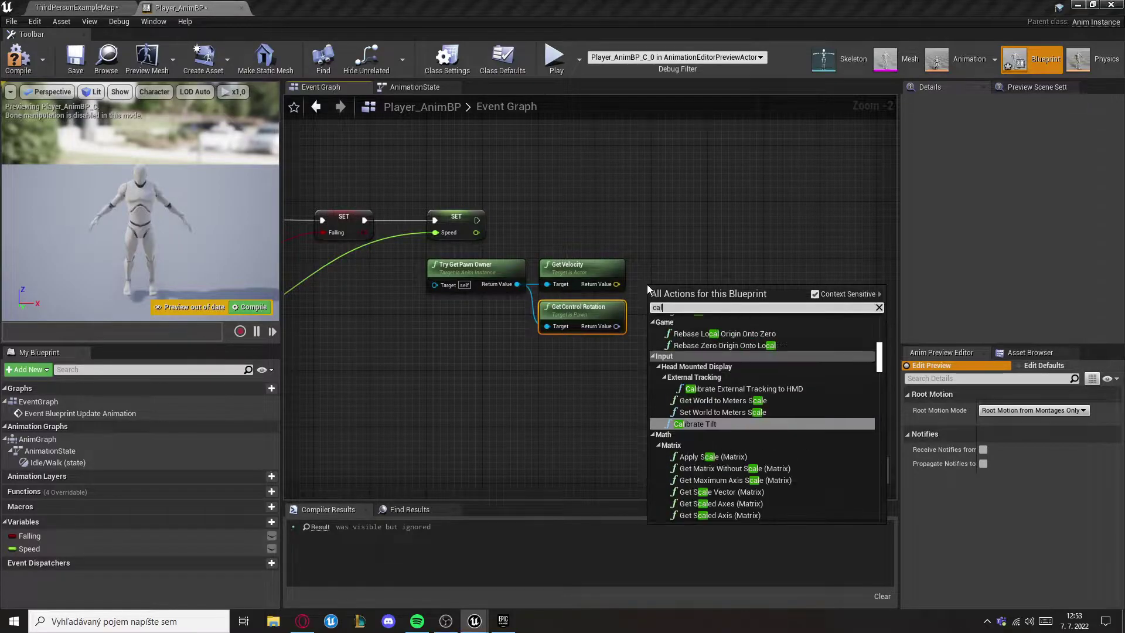
pyautogui.moveTo(705, 274); pyautogui.dragTo(750, 228)
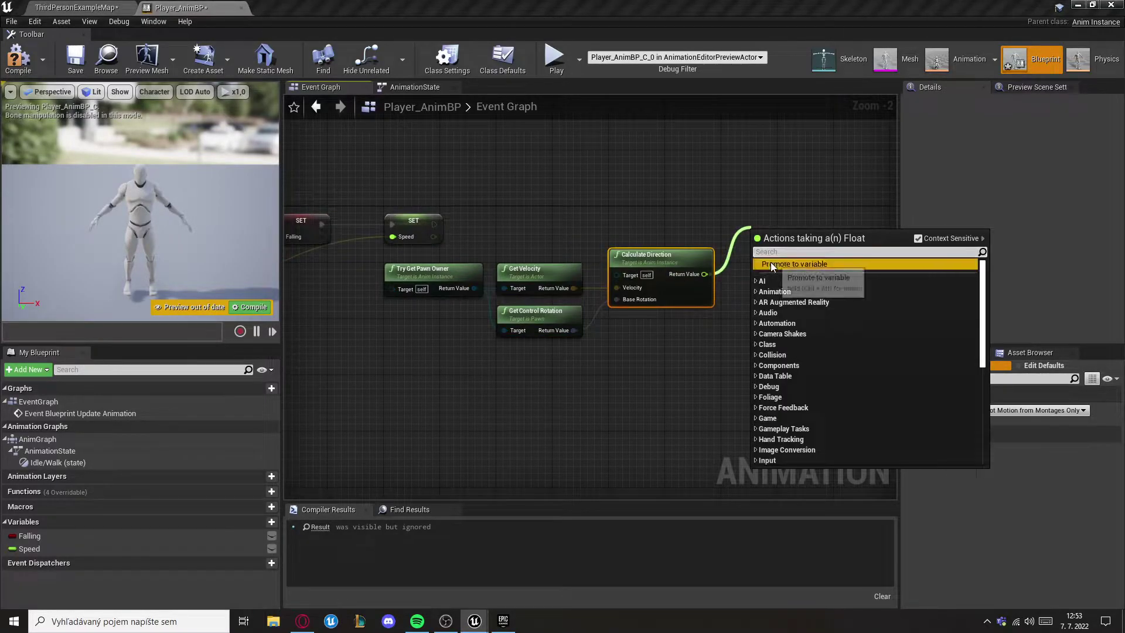
pyautogui.click(771, 263)
pyautogui.write('Direction')
pyautogui.press('Return')
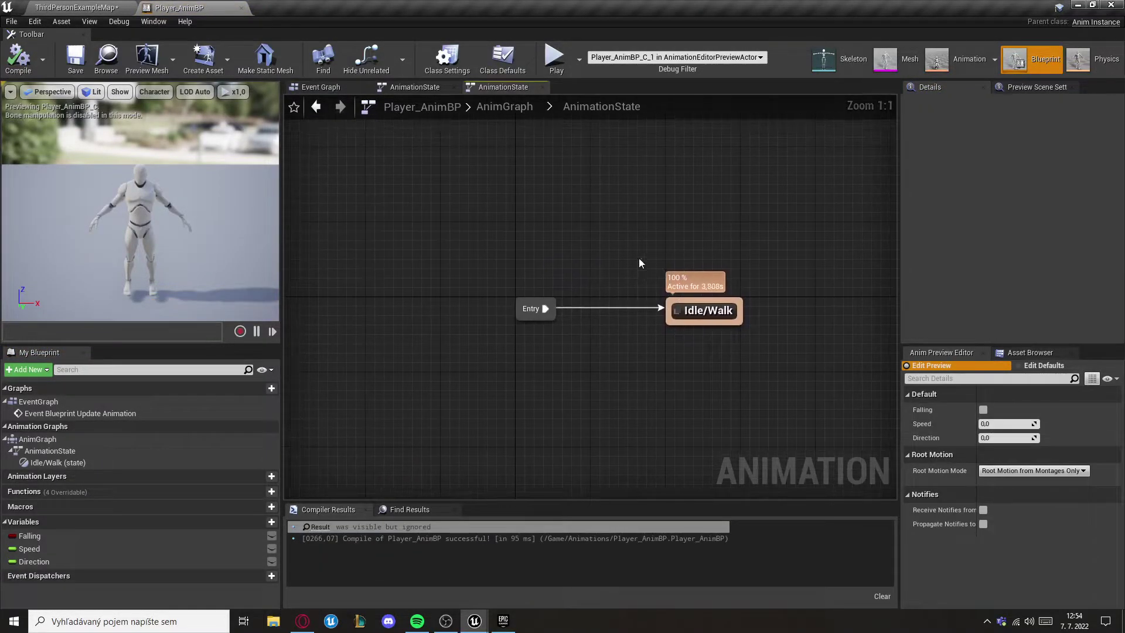
pyautogui.click(706, 310)
# Step: Create a 1D blend space, PlayerBasic_BS, for UE4_Mannequin_Skeleton
pyautogui.click(73, 8)
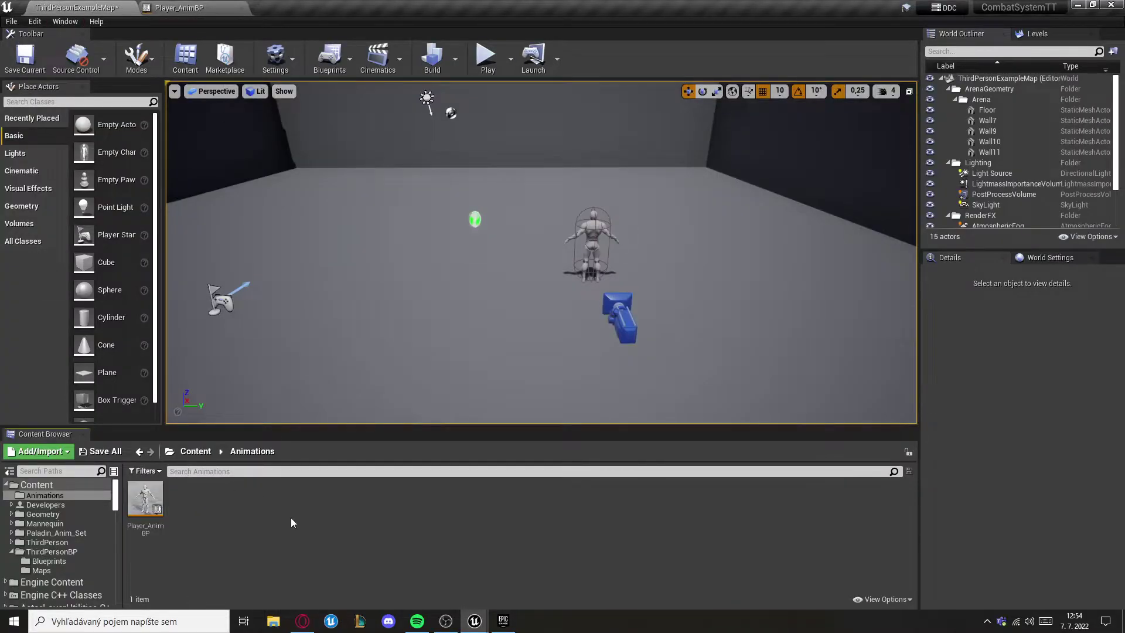
pyautogui.rightClick(293, 523)
pyautogui.moveTo(331, 328)
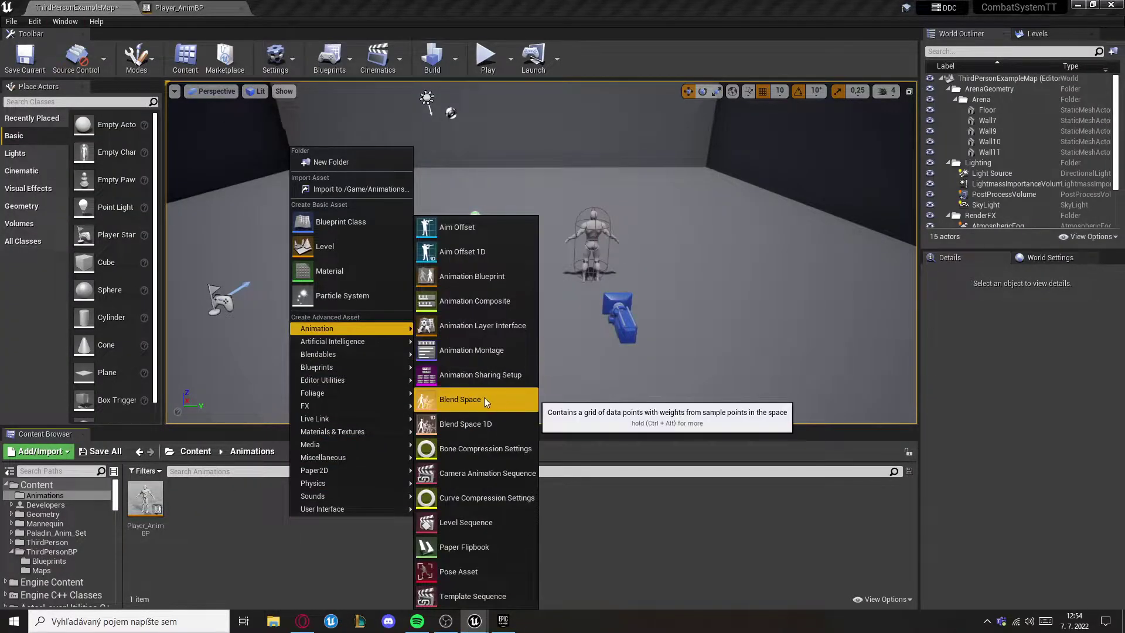
pyautogui.click(468, 421)
pyautogui.click(422, 231)
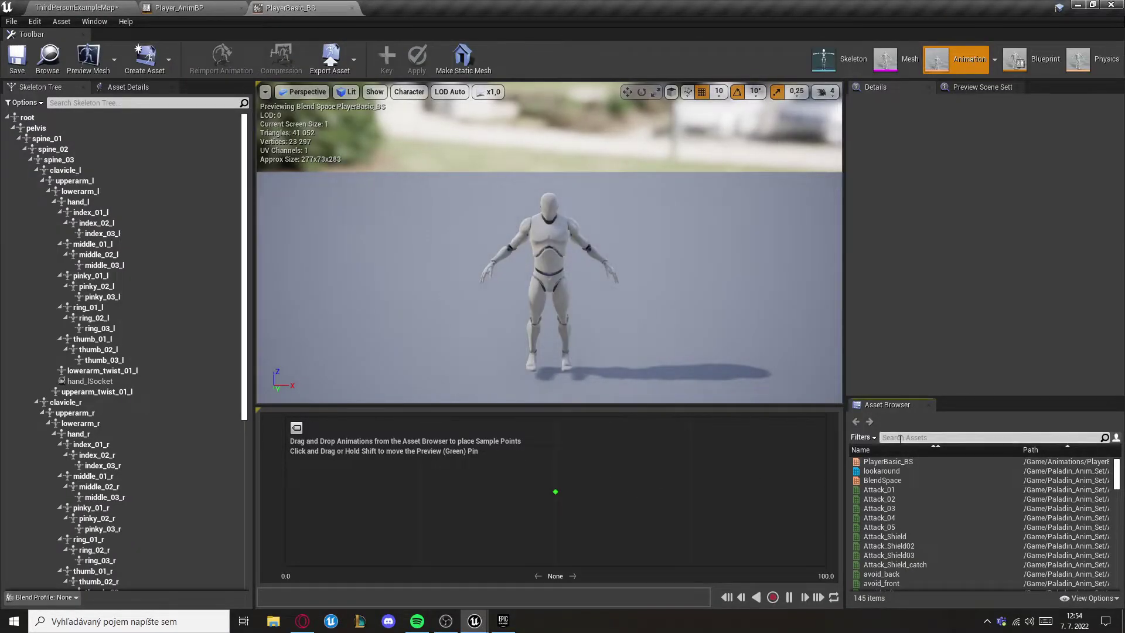
# Step: Add N_idle, strafe_Y_walk_strafe_front and strafe_Y_run_strafe_front as blend samples
pyautogui.moveTo(873, 490); pyautogui.dragTo(265, 487)
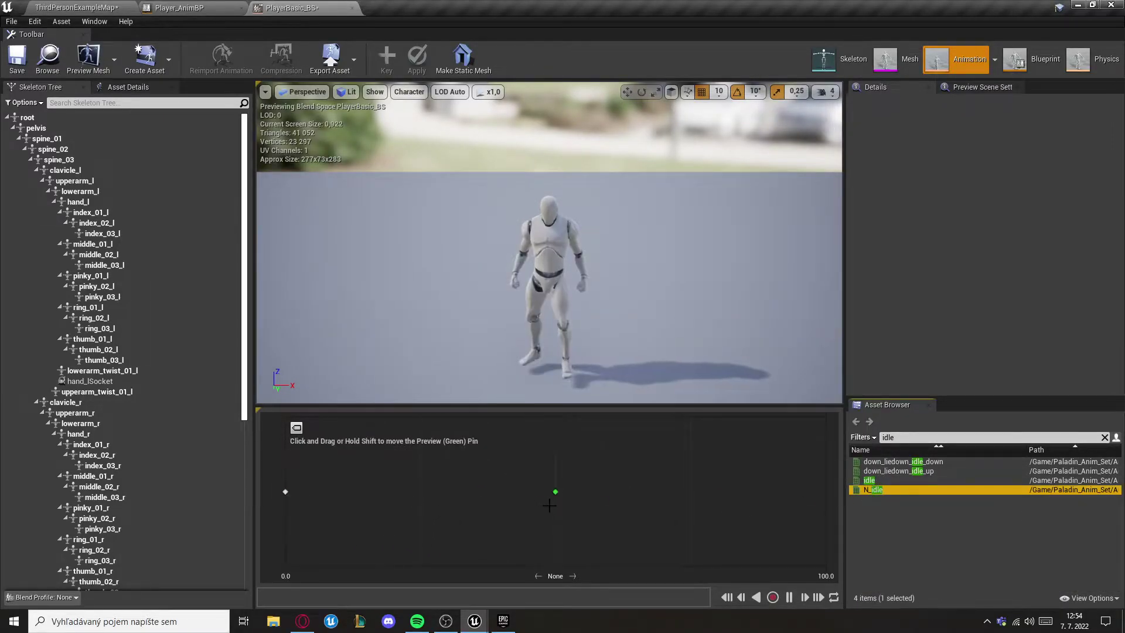
pyautogui.write('wa')
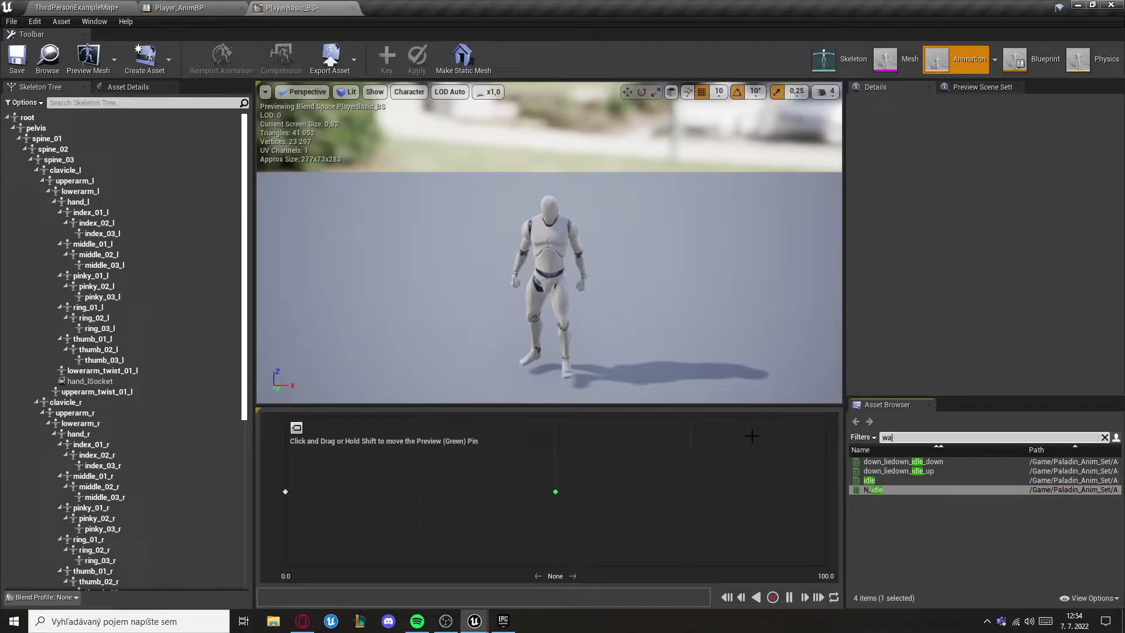
pyautogui.write('lk')
pyautogui.scroll(-2, 924, 560)
pyautogui.moveTo(918, 588); pyautogui.dragTo(551, 492)
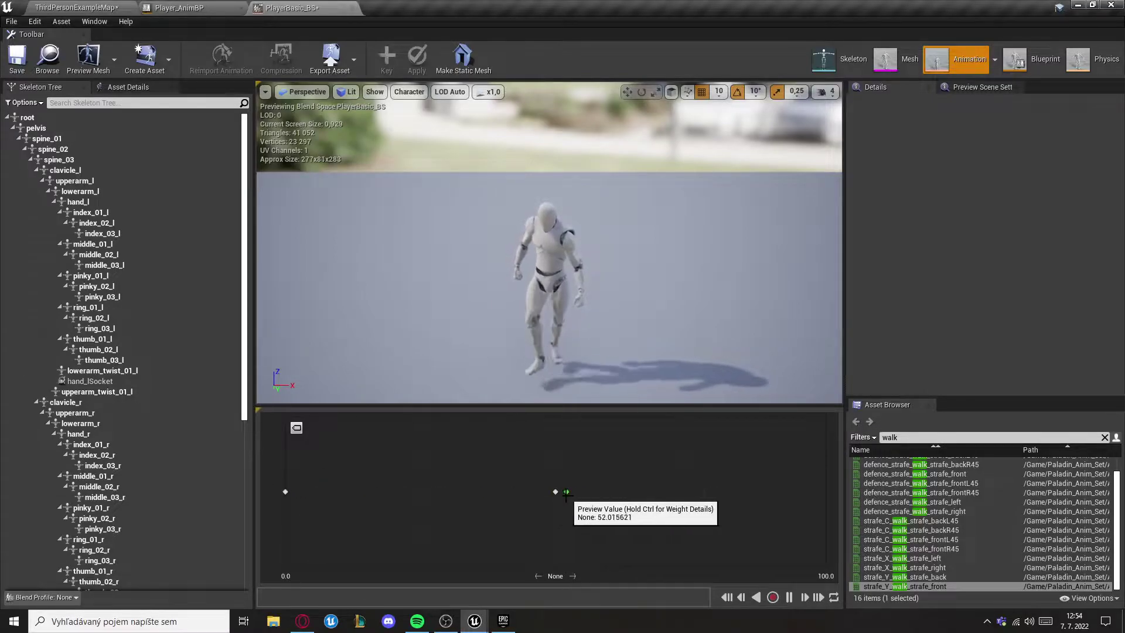
pyautogui.moveTo(909, 438); pyautogui.dragTo(776, 438)
pyautogui.write('run')
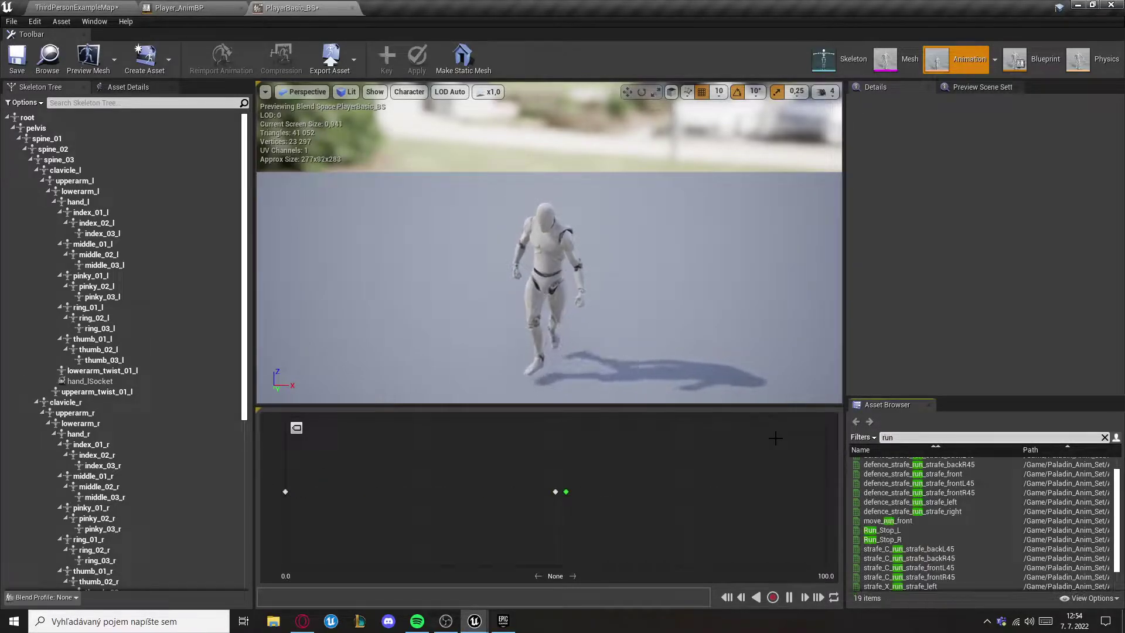
pyautogui.scroll(-3, 937, 551)
pyautogui.moveTo(922, 587); pyautogui.dragTo(558, 492)
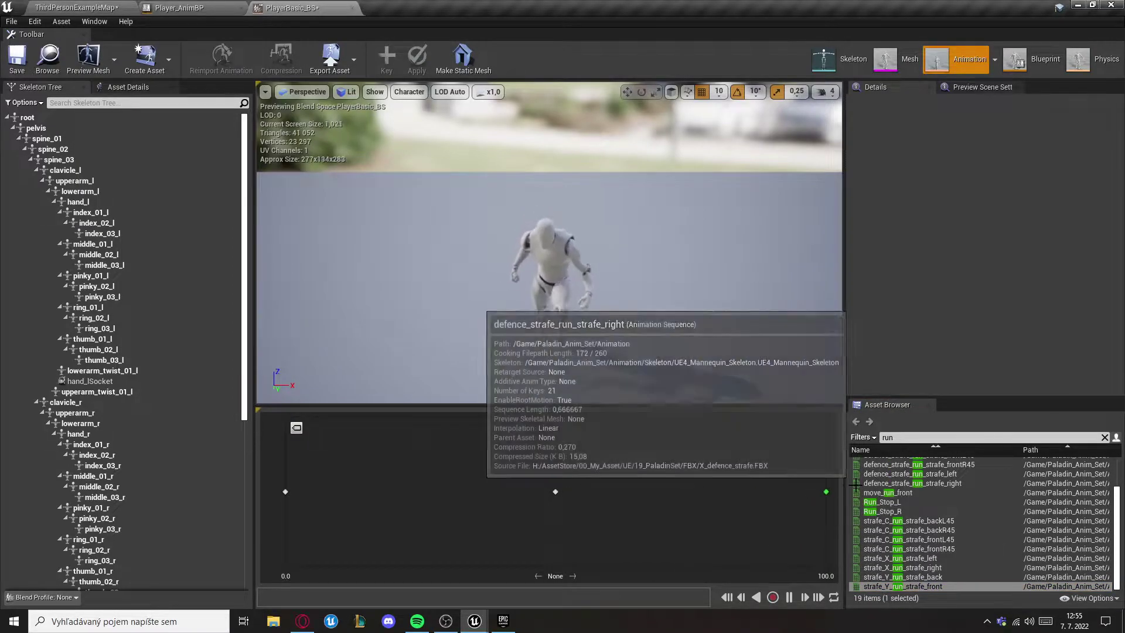
# Step: Name the horizontal axis Speed with a maximum of 600
pyautogui.click(128, 86)
pyautogui.click(9, 165)
pyautogui.click(114, 180)
pyautogui.write('Speed')
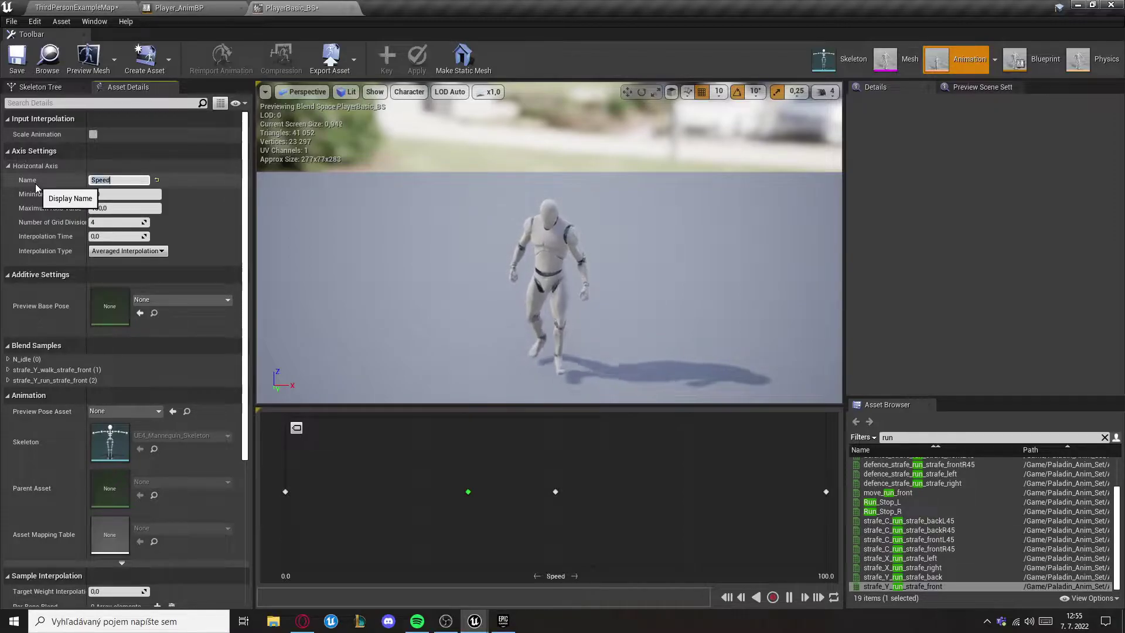
pyautogui.click(120, 209)
pyautogui.write('600')
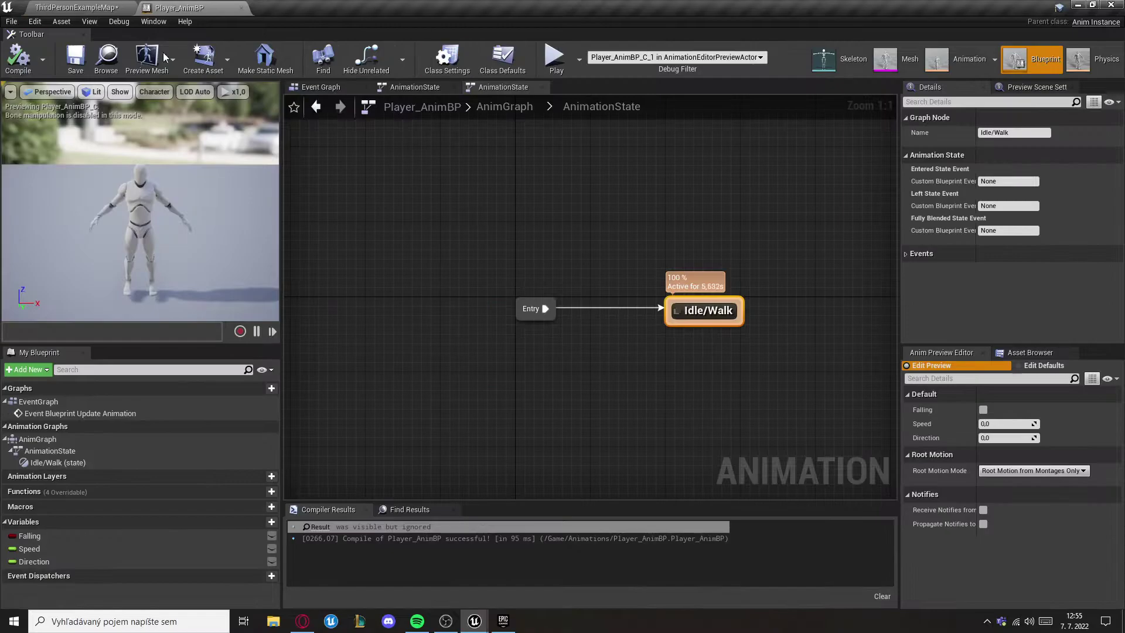
# Step: Drive Idle/Walk's result with a PlayerBasic_BS blendspace player fed by Speed, then compile
pyautogui.doubleClick(714, 313)
pyautogui.moveTo(602, 322); pyautogui.dragTo(440, 321)
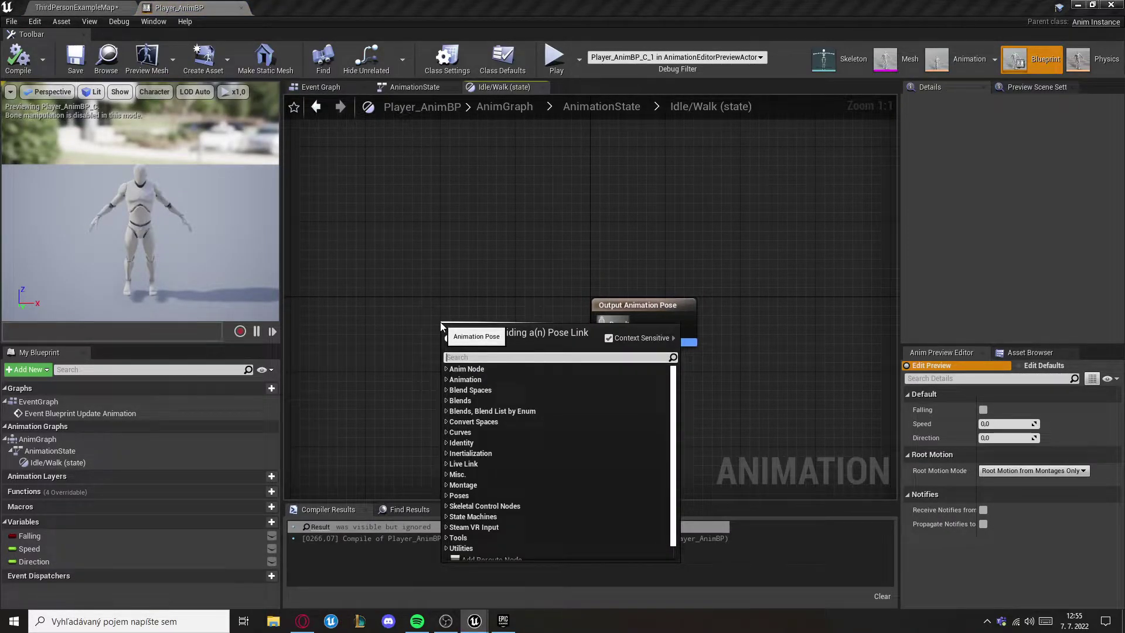
pyautogui.write('player basi')
pyautogui.press('Return')
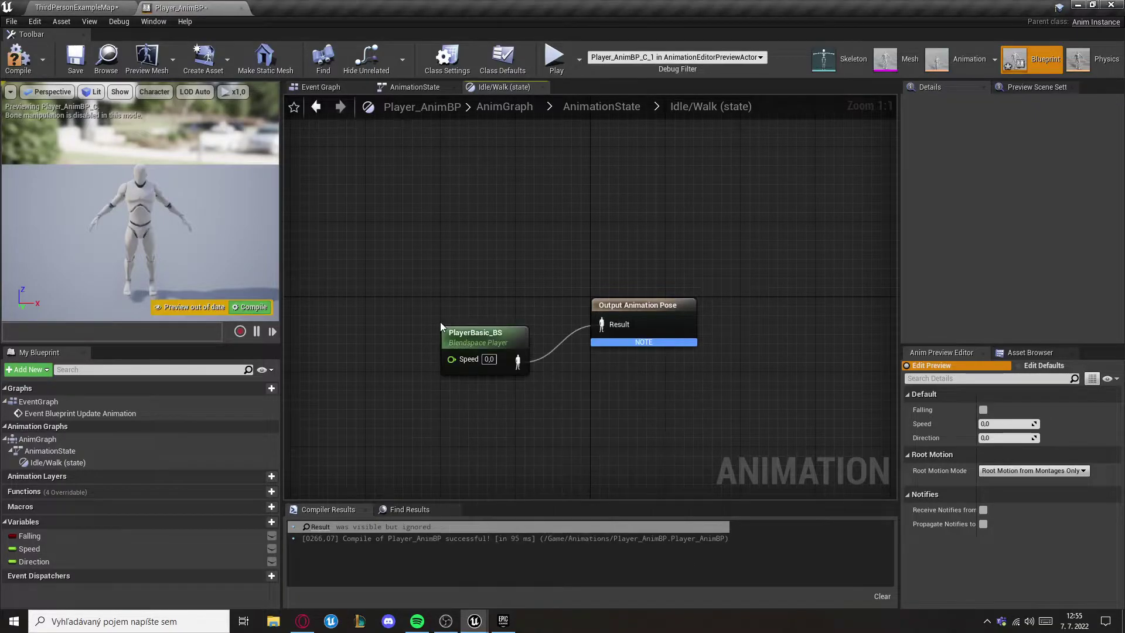
pyautogui.click(469, 310)
pyautogui.moveTo(97, 545); pyautogui.dragTo(279, 382)
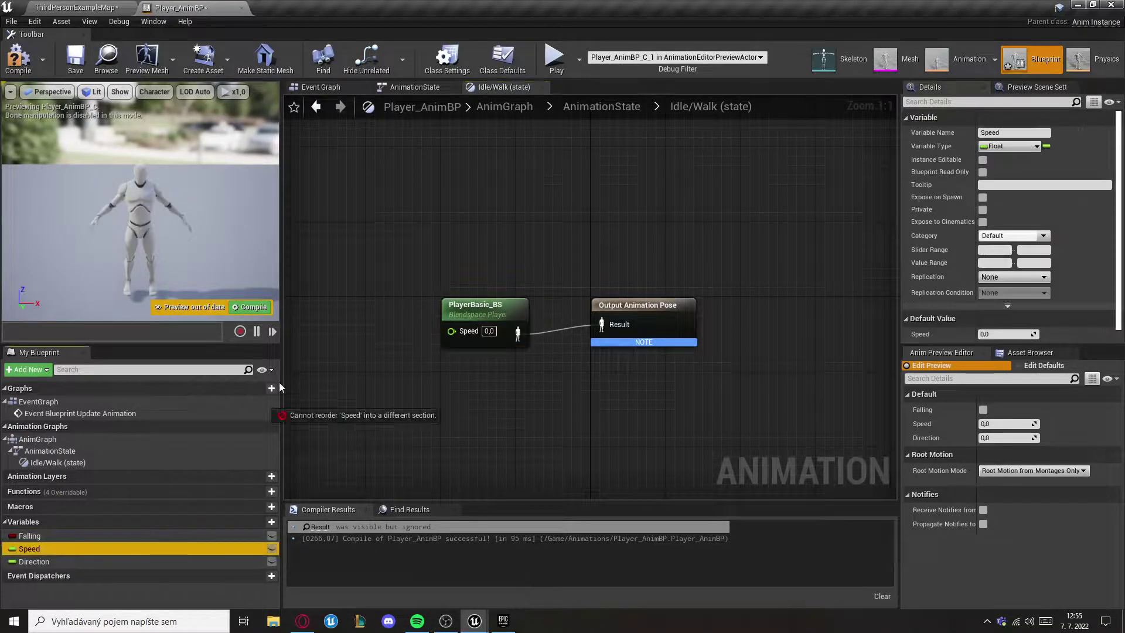
pyautogui.moveTo(449, 331); pyautogui.dragTo(450, 331)
pyautogui.click(18, 58)
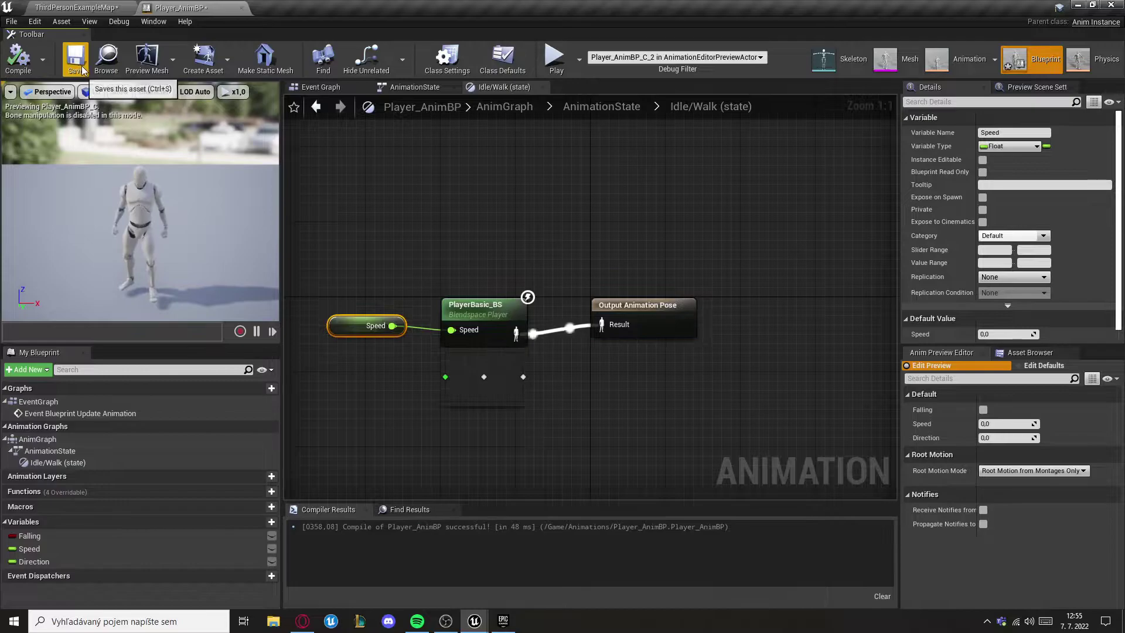
pyautogui.click(69, 7)
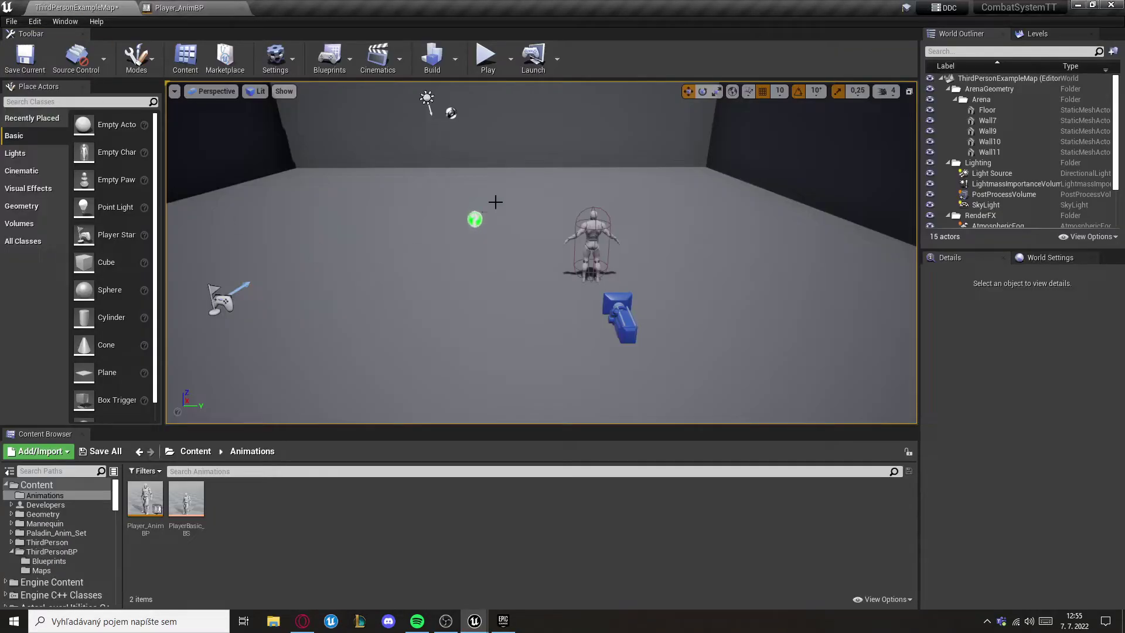
# Step: Set ThirdPersonCharacter's mesh Anim Class to Player_AnimBP_C, compile, and play the level
pyautogui.click(588, 225)
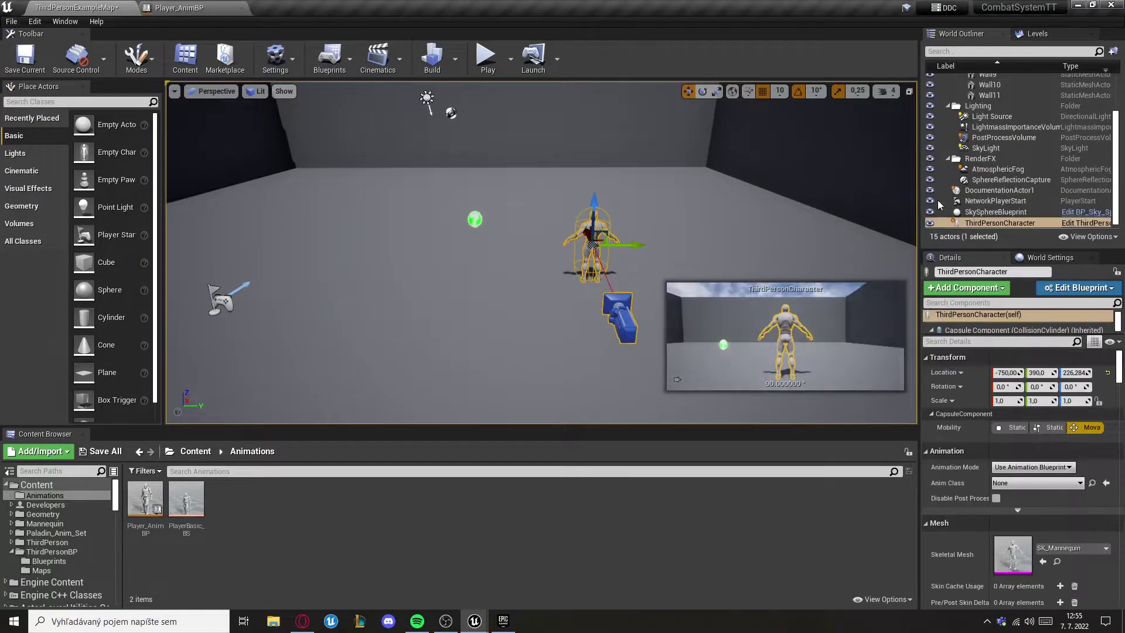
pyautogui.click(1072, 227)
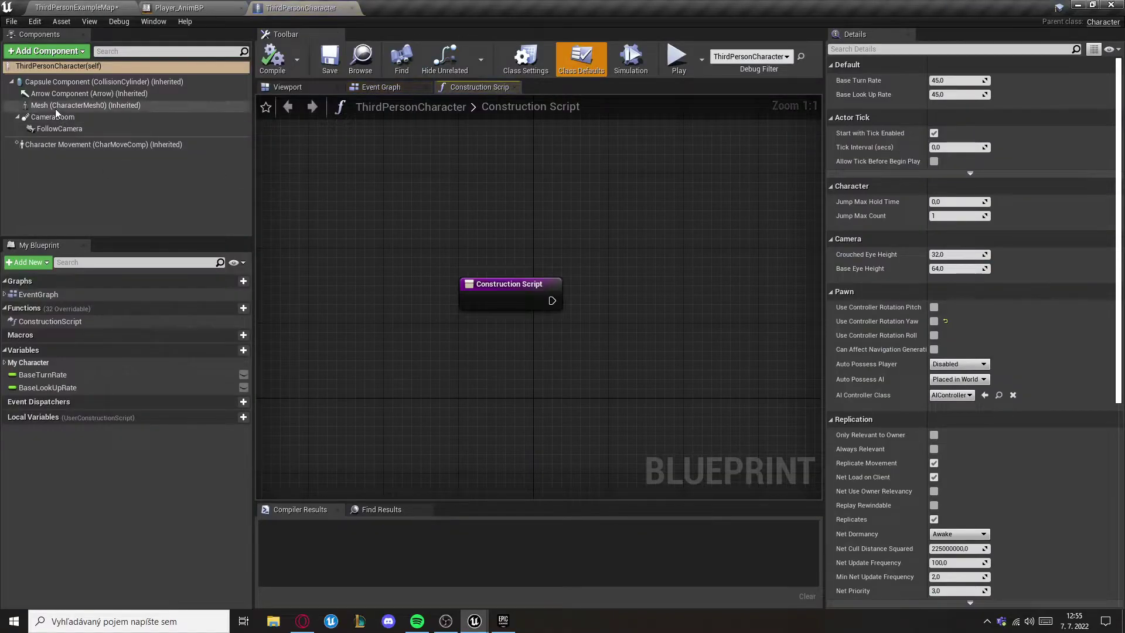
pyautogui.click(87, 105)
pyautogui.click(276, 64)
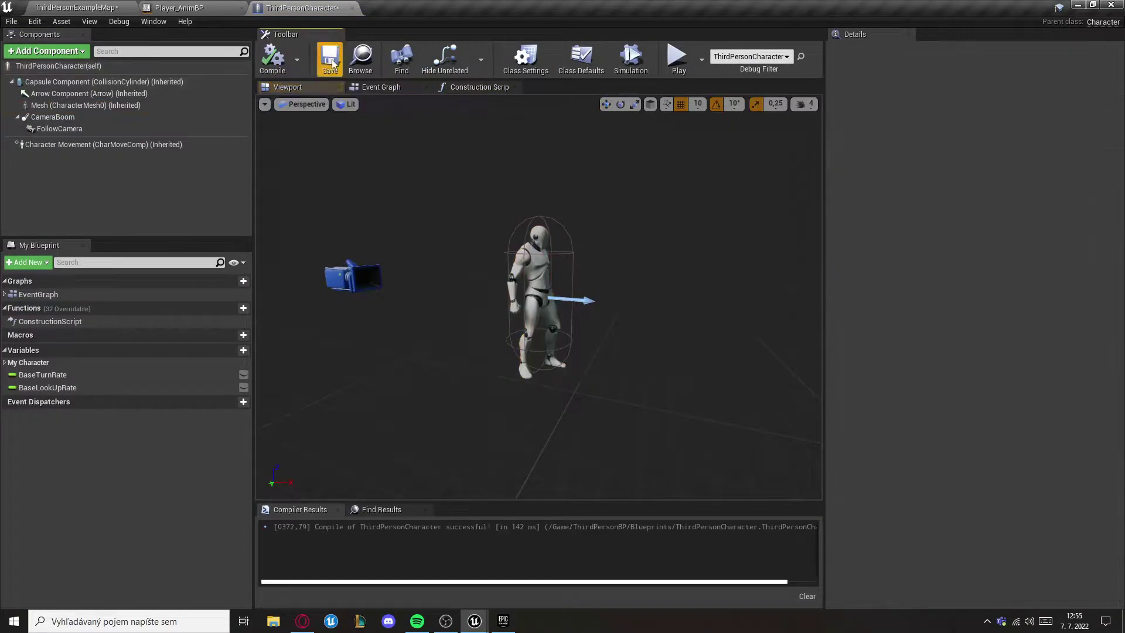
pyautogui.click(106, 9)
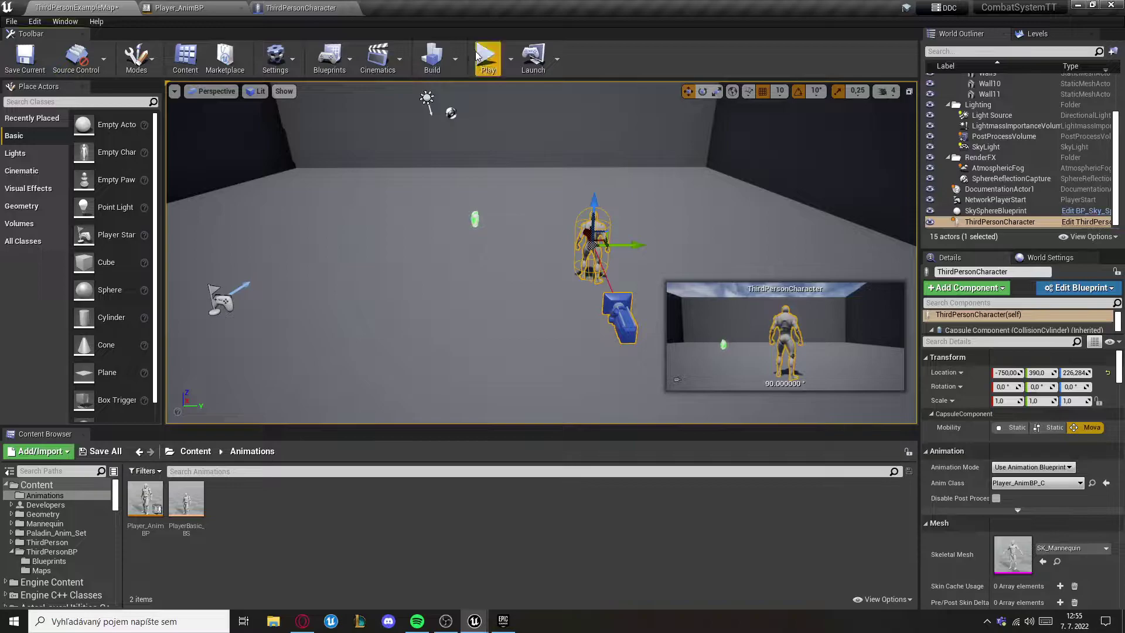
pyautogui.click(478, 55)
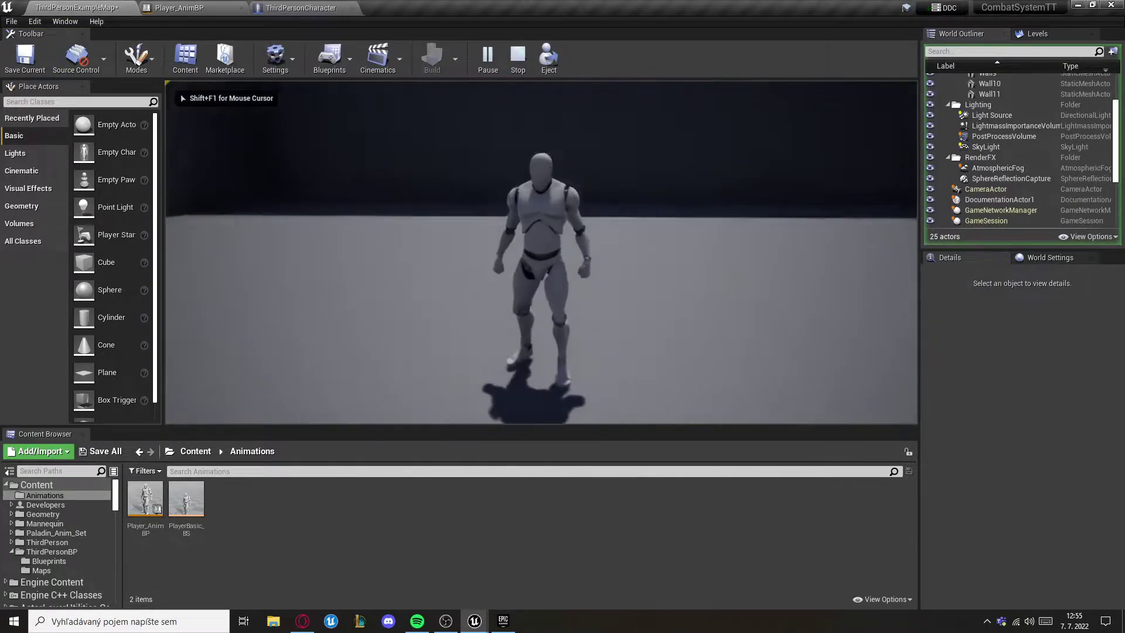
# Step: Run the character forward and back with W and S to check idle/run blending, then stop
pyautogui.press('w')
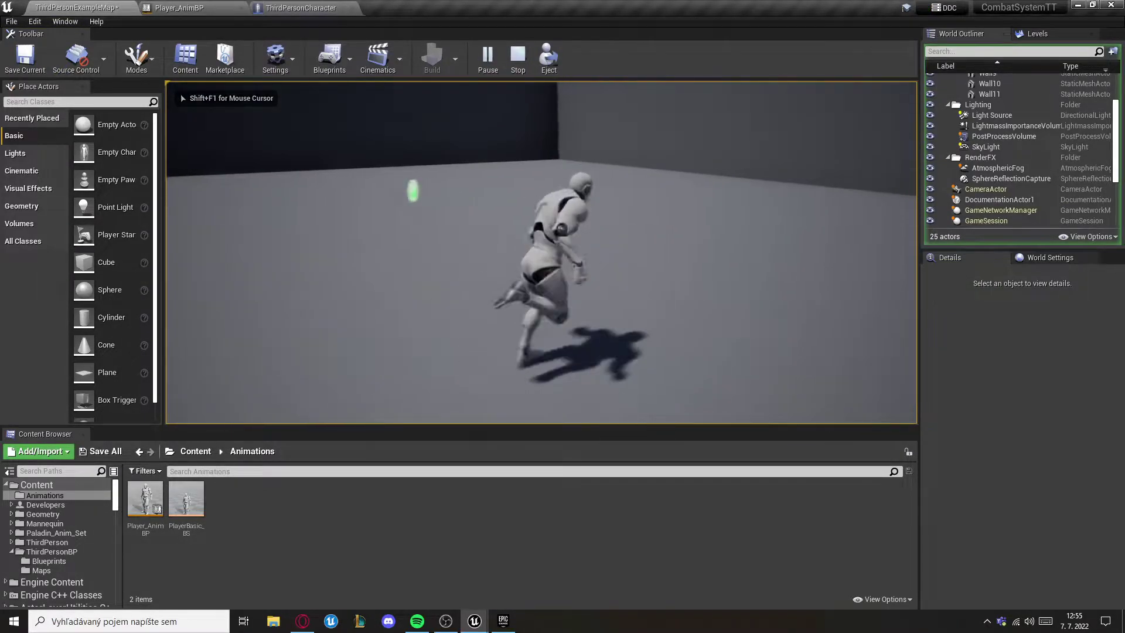
pyautogui.press('w')
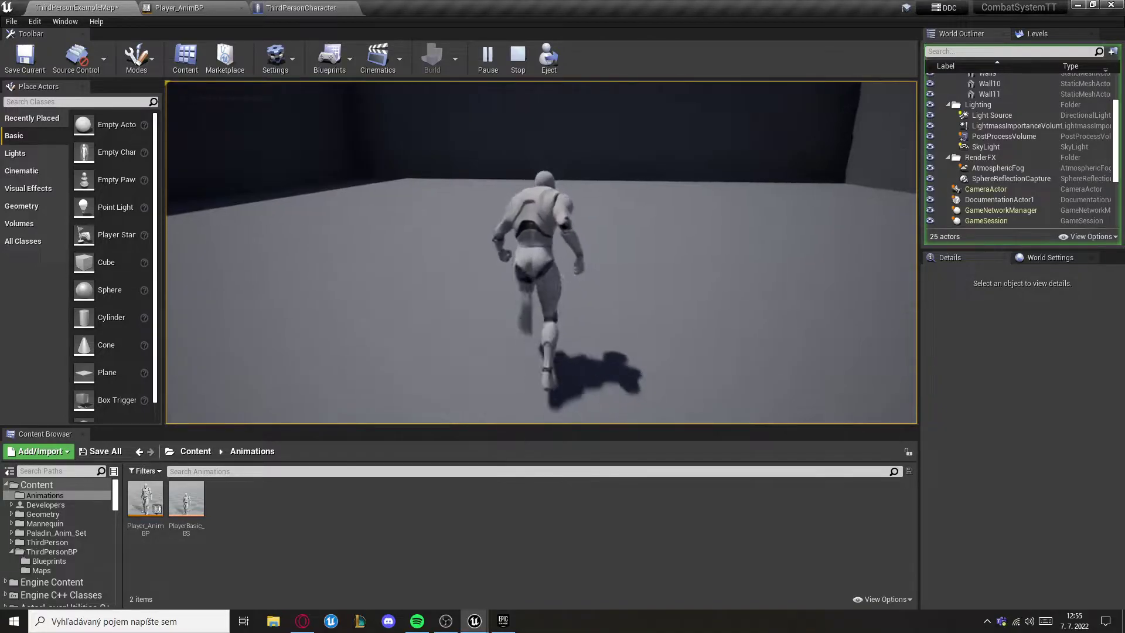
pyautogui.press('w')
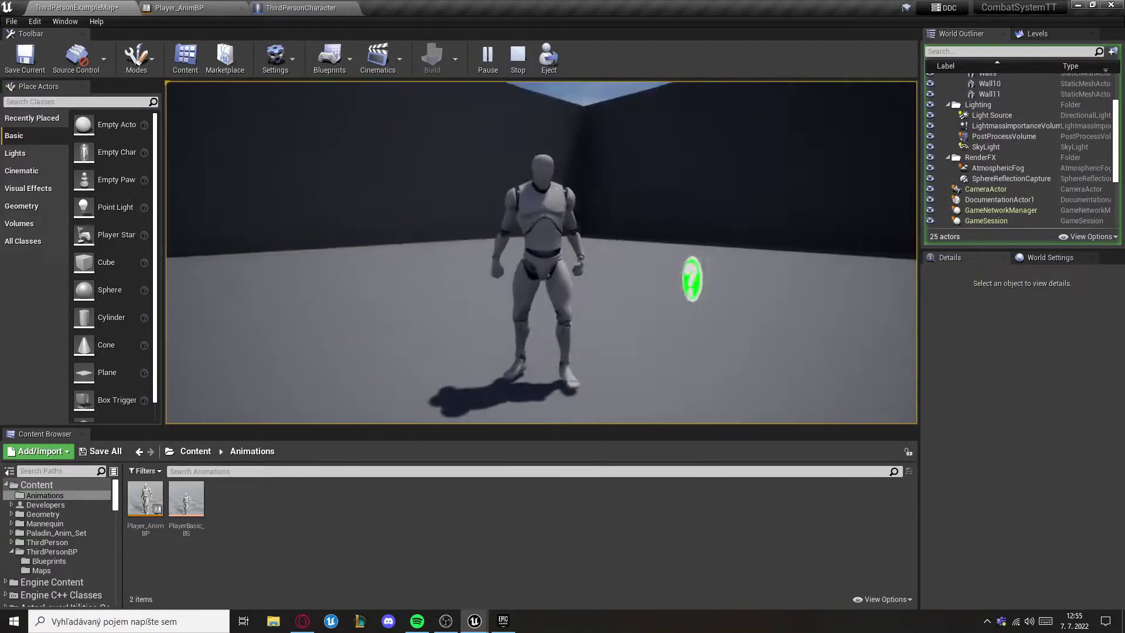
pyautogui.press('s')
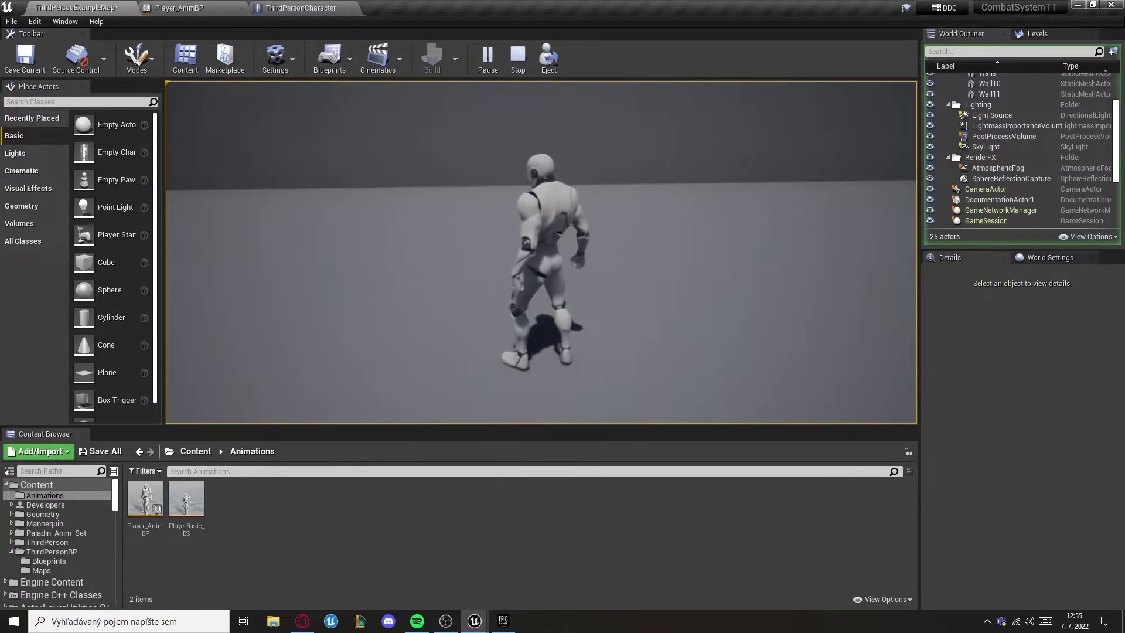
pyautogui.press('w')
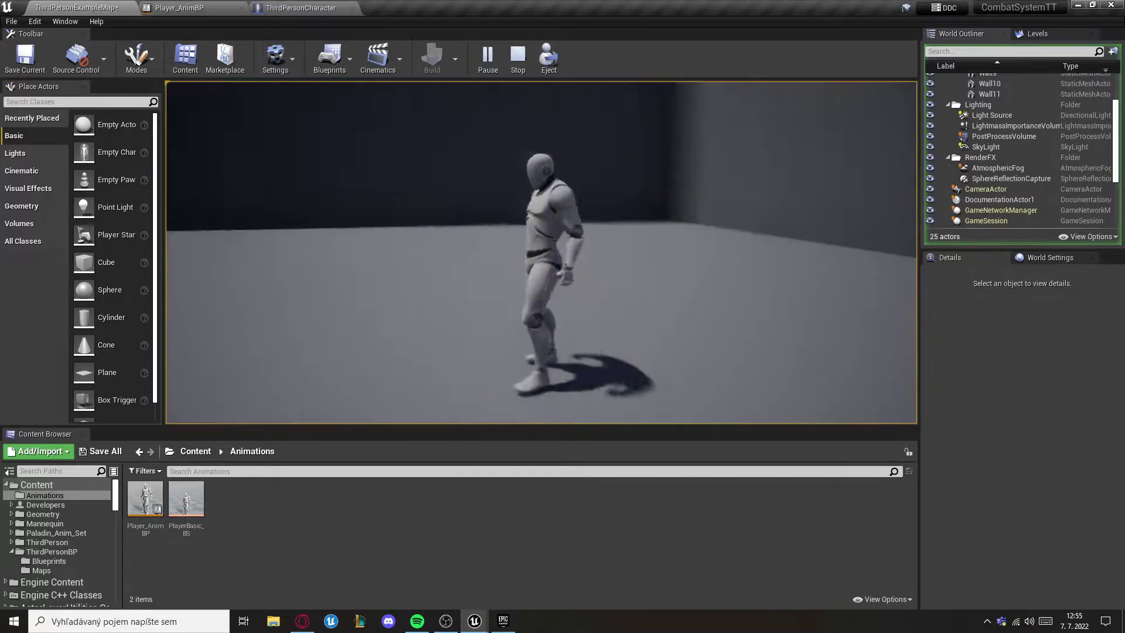
pyautogui.press('w')
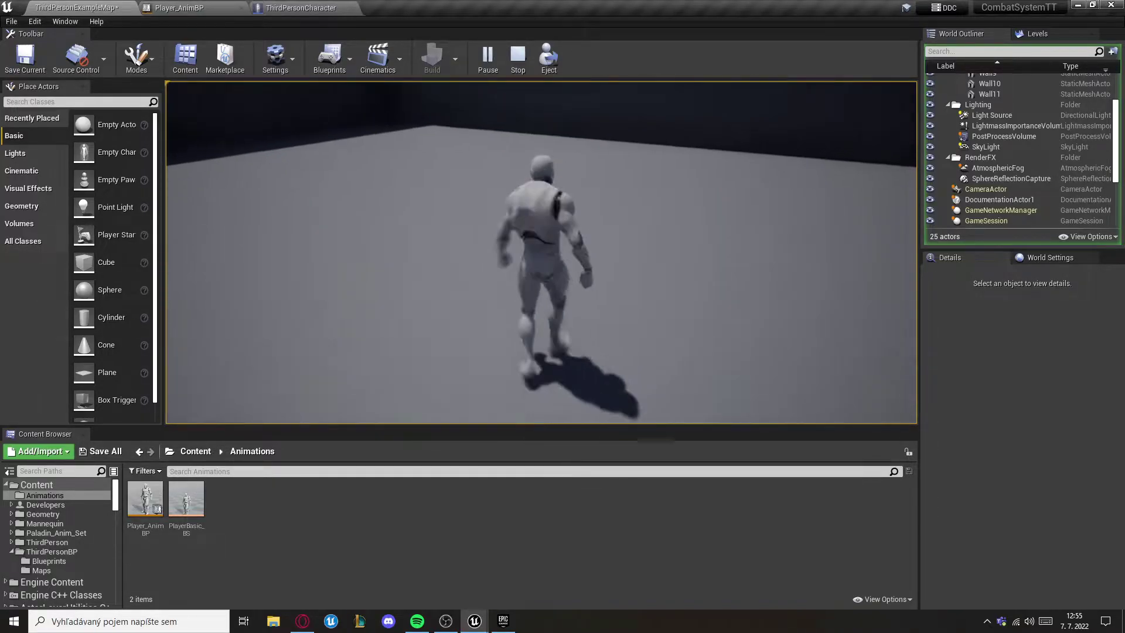
pyautogui.press('Escape')
# Step: Create a Weapons folder holding a new Actor blueprint, Master_Weapon, and open it
pyautogui.click(36, 484)
pyautogui.rightClick(540, 534)
pyautogui.click(571, 185)
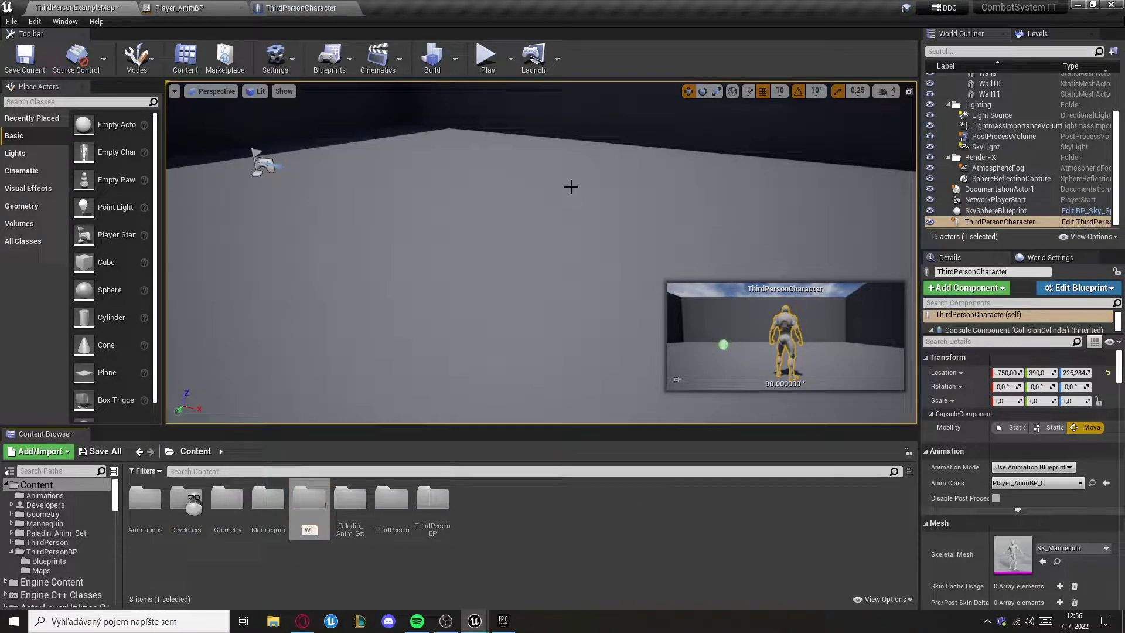
pyautogui.press('Return')
pyautogui.press('Return')
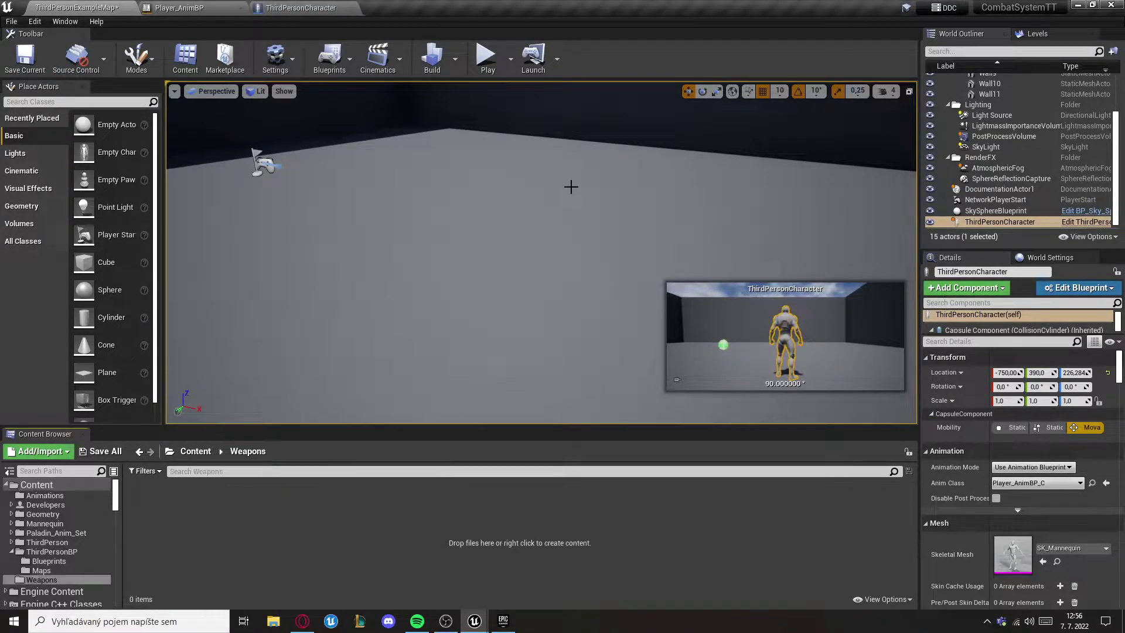
pyautogui.rightClick(295, 532)
pyautogui.click(360, 237)
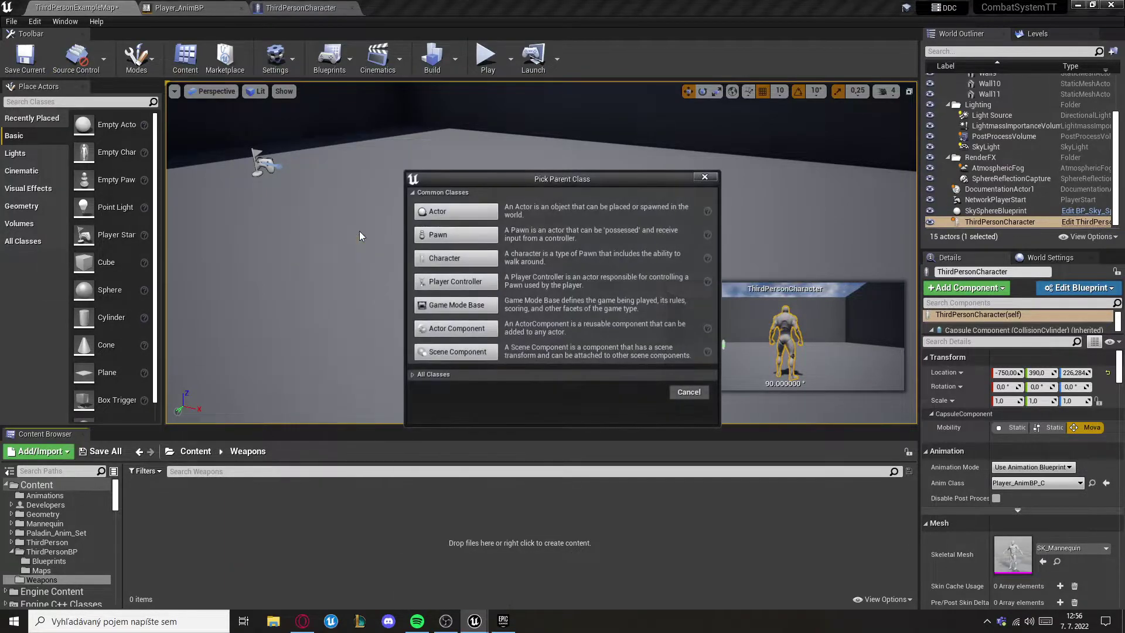
pyautogui.click(428, 212)
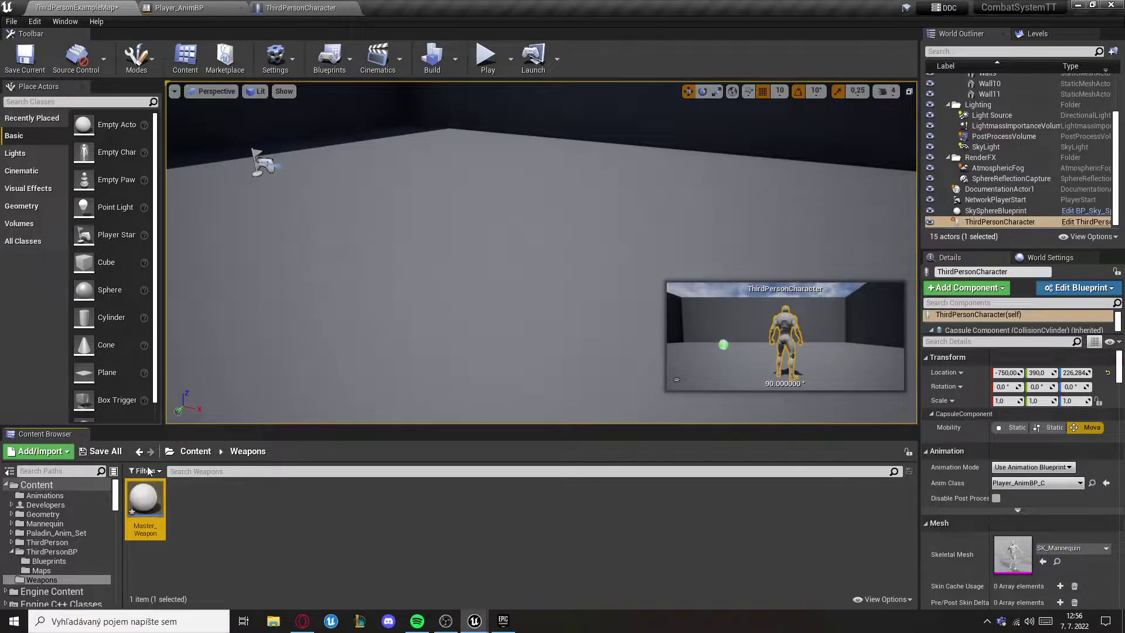
pyautogui.doubleClick(144, 500)
# Step: Add a WeaponMesh static mesh component, compile and save, then create an enumeration in Weapons
pyautogui.click(324, 63)
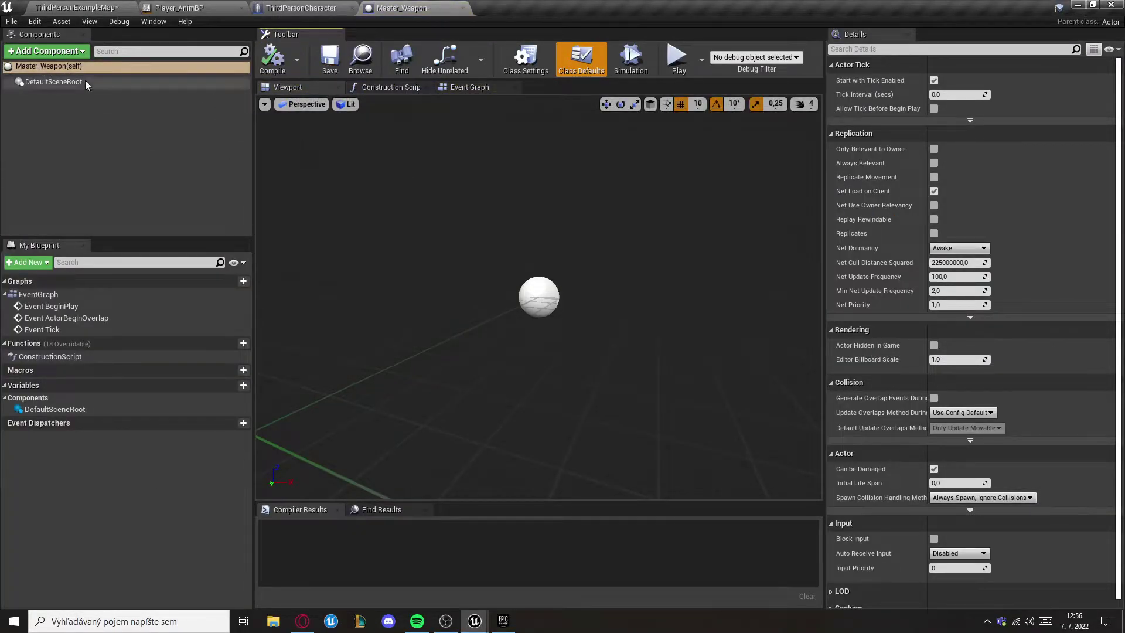
pyautogui.click(31, 52)
pyautogui.write('static')
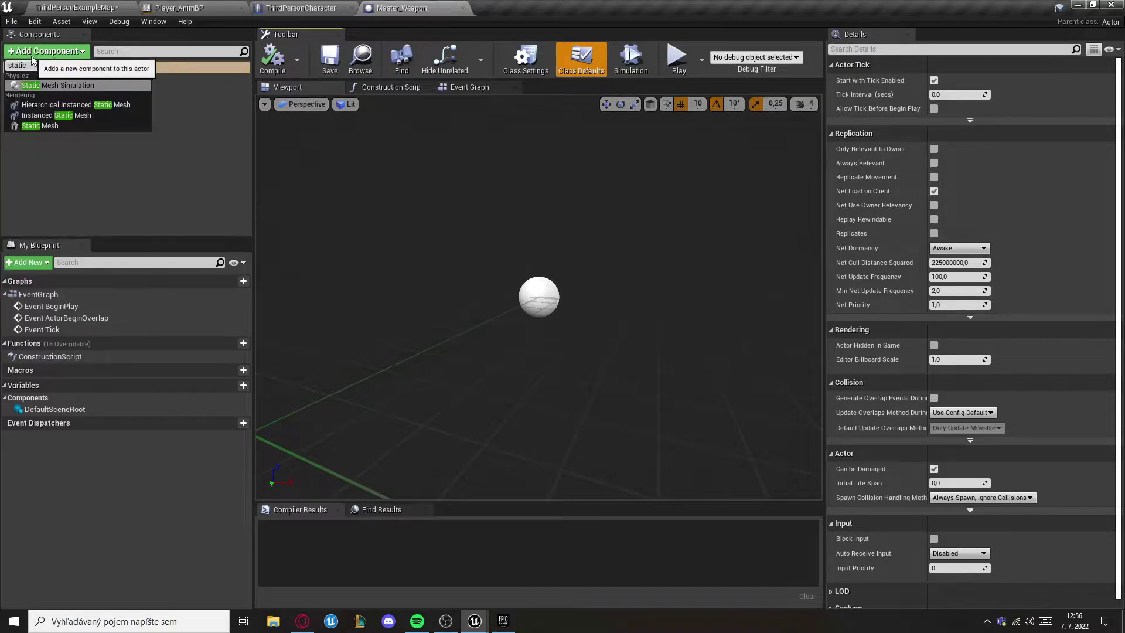
pyautogui.click(38, 127)
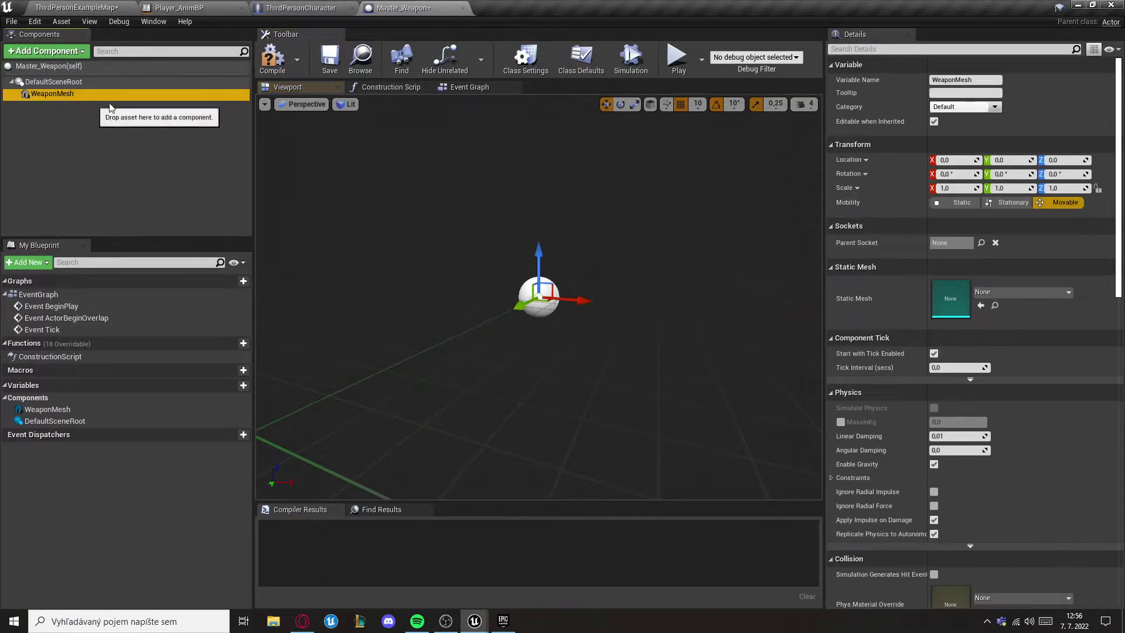
pyautogui.click(272, 59)
pyautogui.click(329, 59)
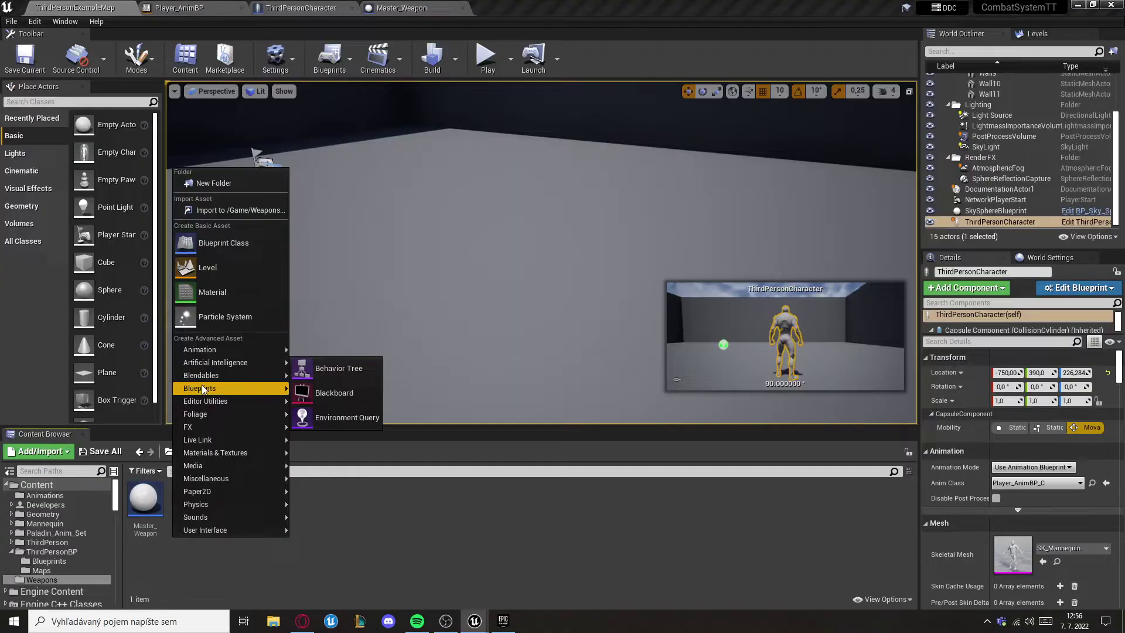
pyautogui.moveTo(234, 388)
pyautogui.click(352, 501)
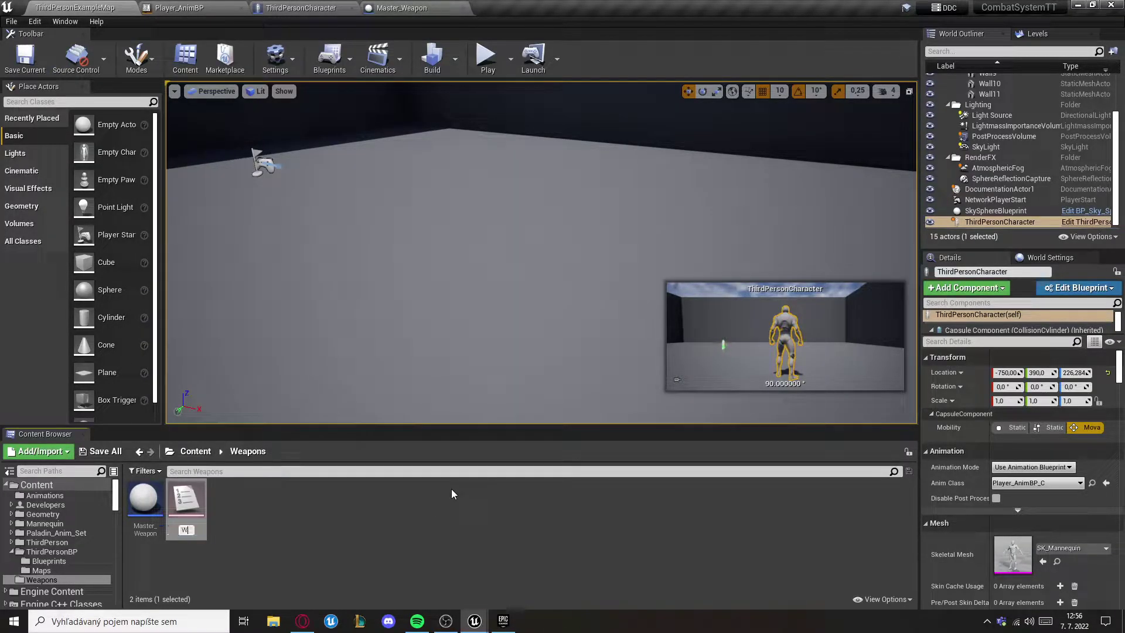
# Step: Add OneHandedSword, OneHandedShield, Shield and DualWield to WeaponType_Enum, then save and close it
pyautogui.write('Weapo')
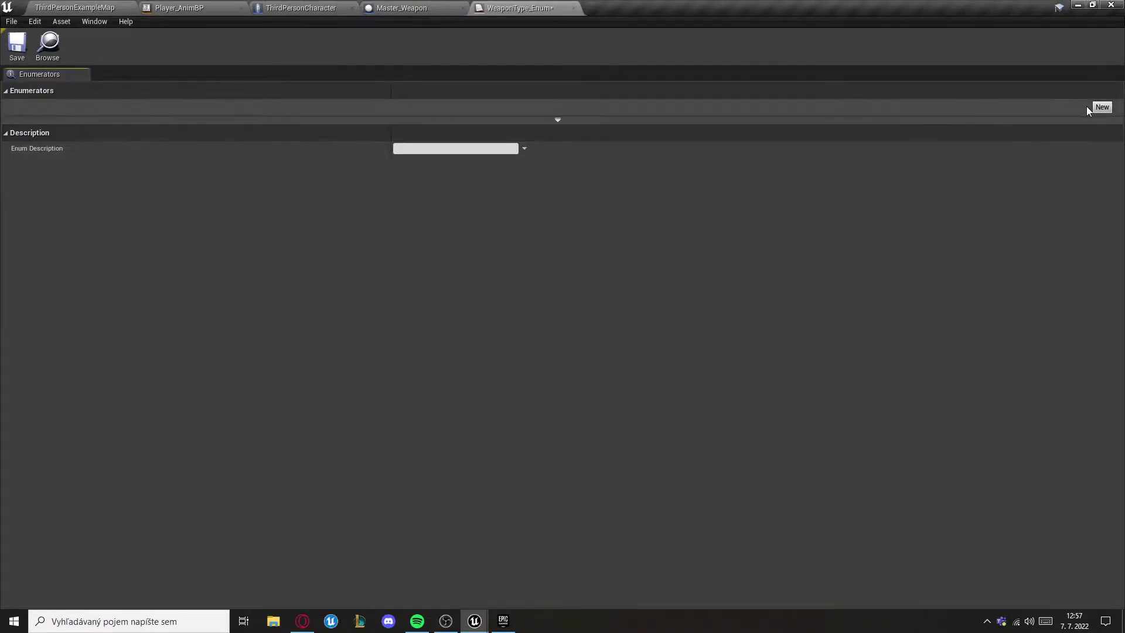
pyautogui.click(1100, 108)
pyautogui.click(1100, 108)
pyautogui.click(1100, 108)
pyautogui.click(1101, 108)
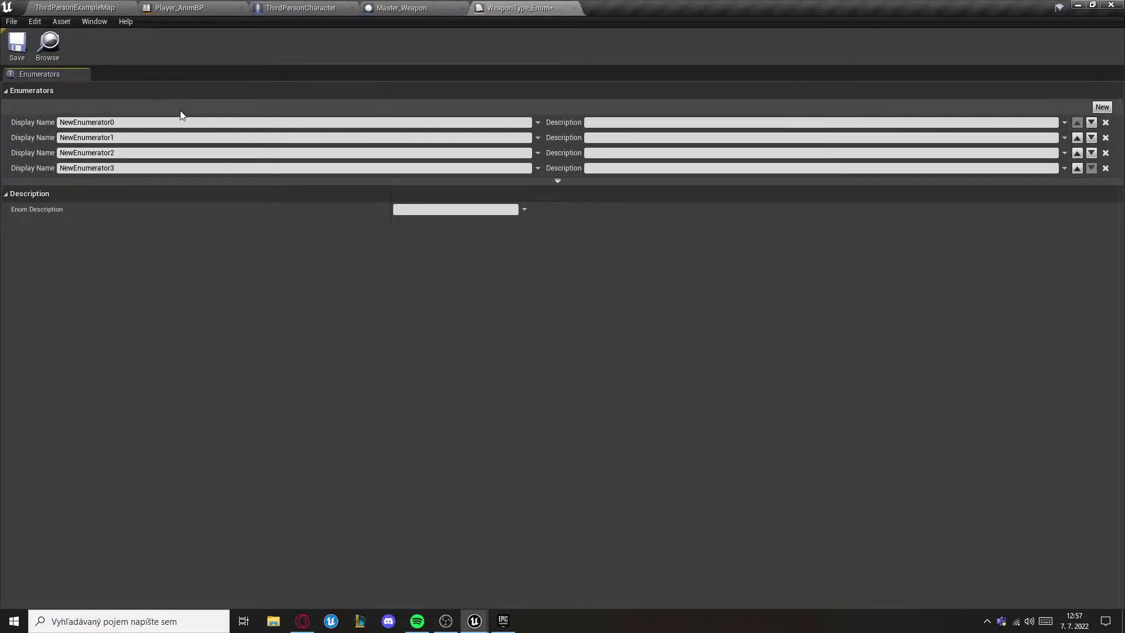
pyautogui.click(145, 122)
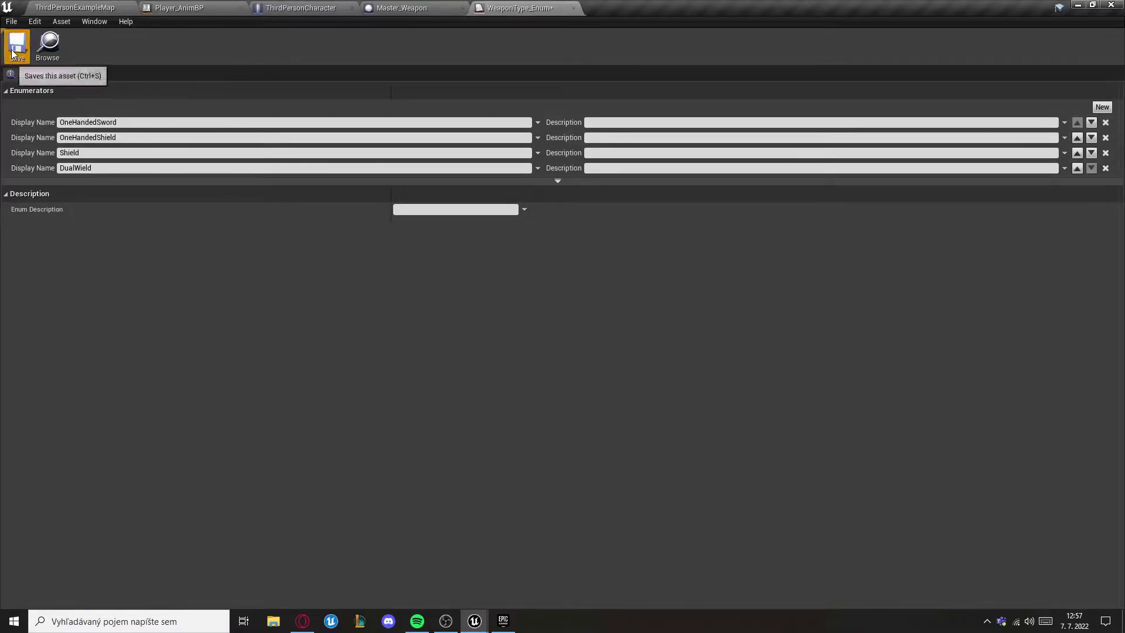
pyautogui.click(573, 8)
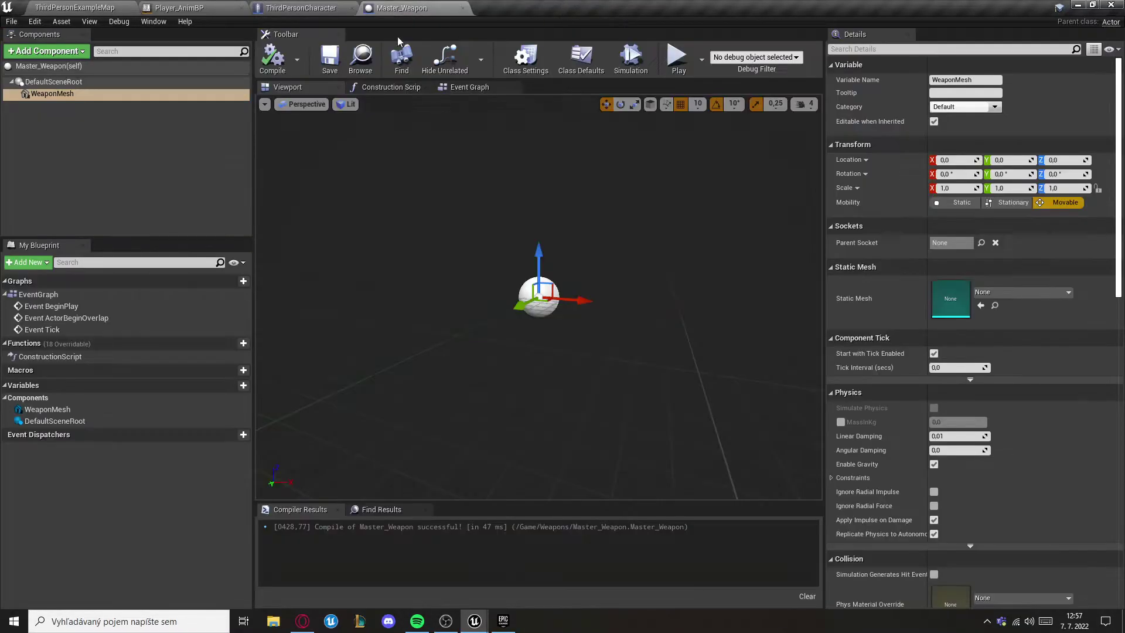
pyautogui.click(68, 7)
# Step: Create a new Structure asset named WeaponData_Structure in the Weapons folder
pyautogui.rightClick(258, 524)
pyautogui.moveTo(314, 451)
pyautogui.click(427, 495)
pyautogui.write('WeaponData_Structure')
pyautogui.press('Return')
pyautogui.press('Return')
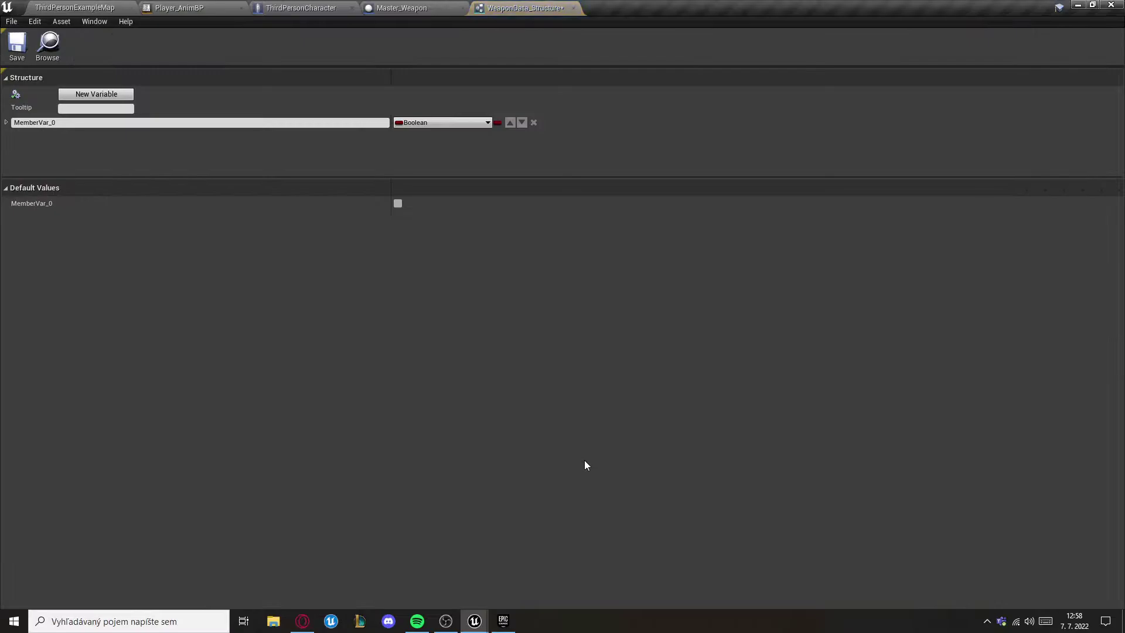
# Step: Add a Name member of Name type and a Mesh member referencing a Static Mesh
pyautogui.click(96, 93)
pyautogui.click(96, 94)
pyautogui.click(96, 94)
pyautogui.click(96, 94)
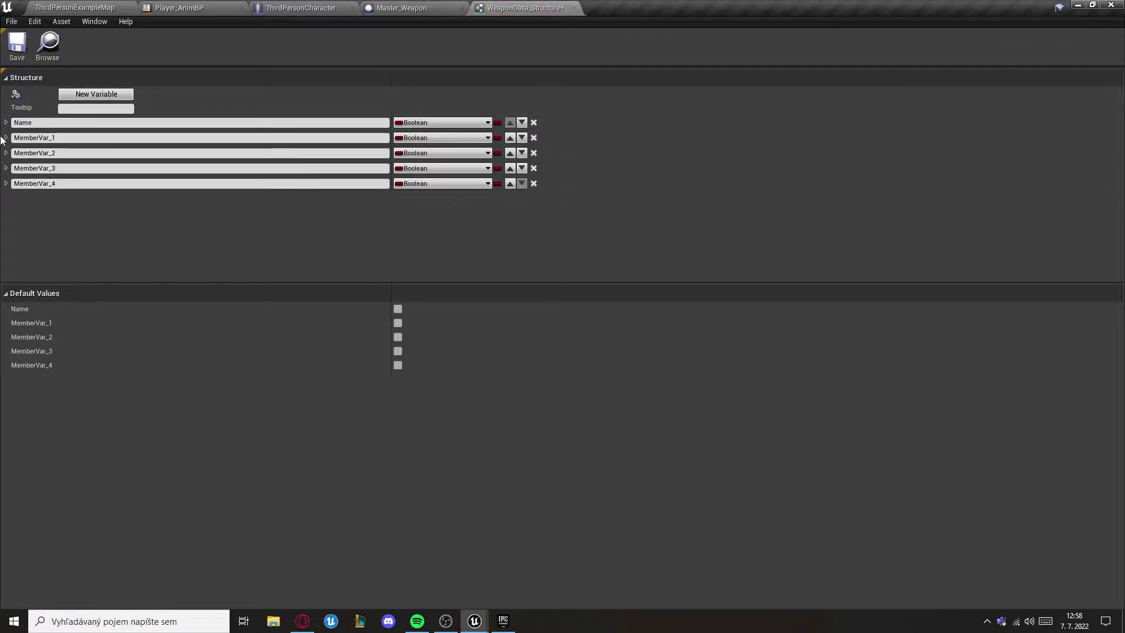
pyautogui.click(445, 123)
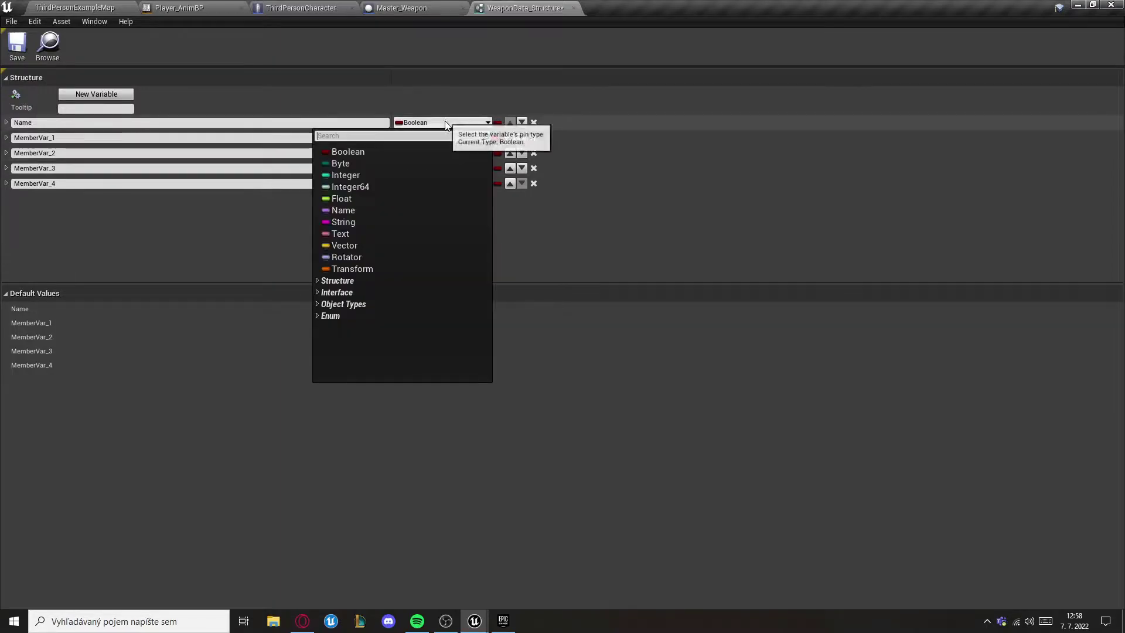
pyautogui.click(337, 209)
pyautogui.click(62, 137)
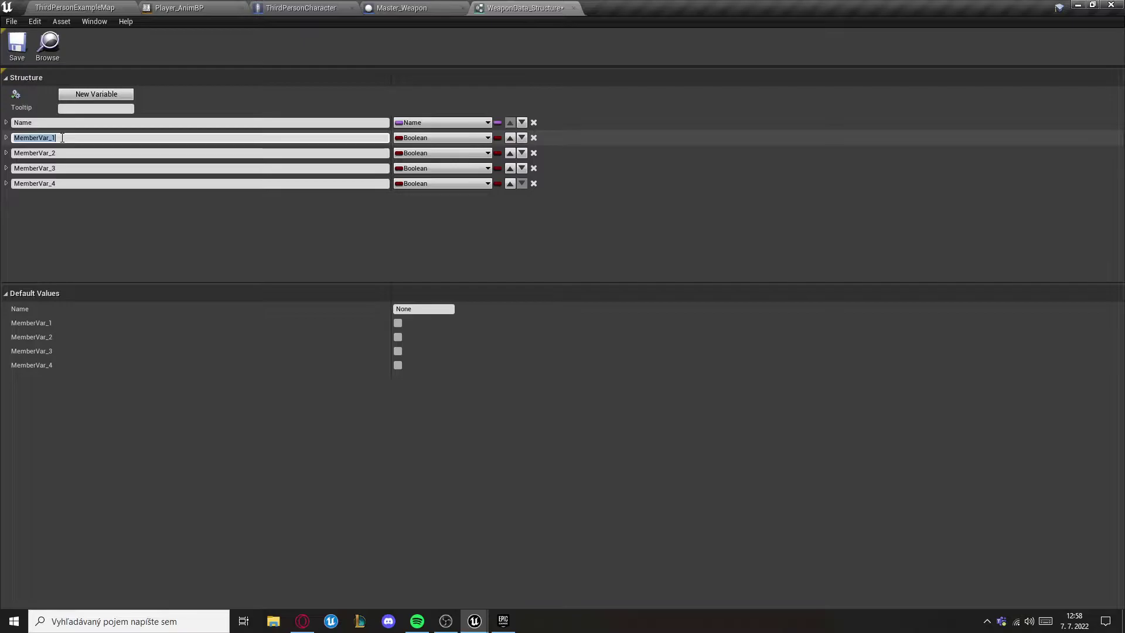
pyautogui.click(420, 137)
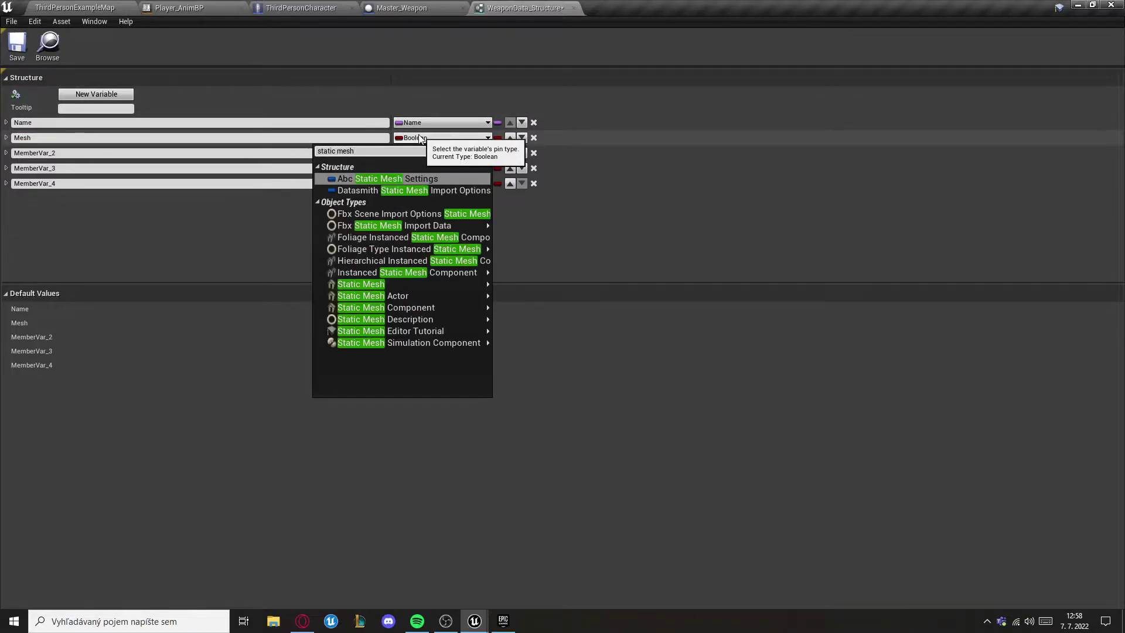
pyautogui.moveTo(469, 261)
pyautogui.click(527, 261)
# Step: Add a Type member using WeaponType_Enum and an integer Damage member
pyautogui.click(116, 155)
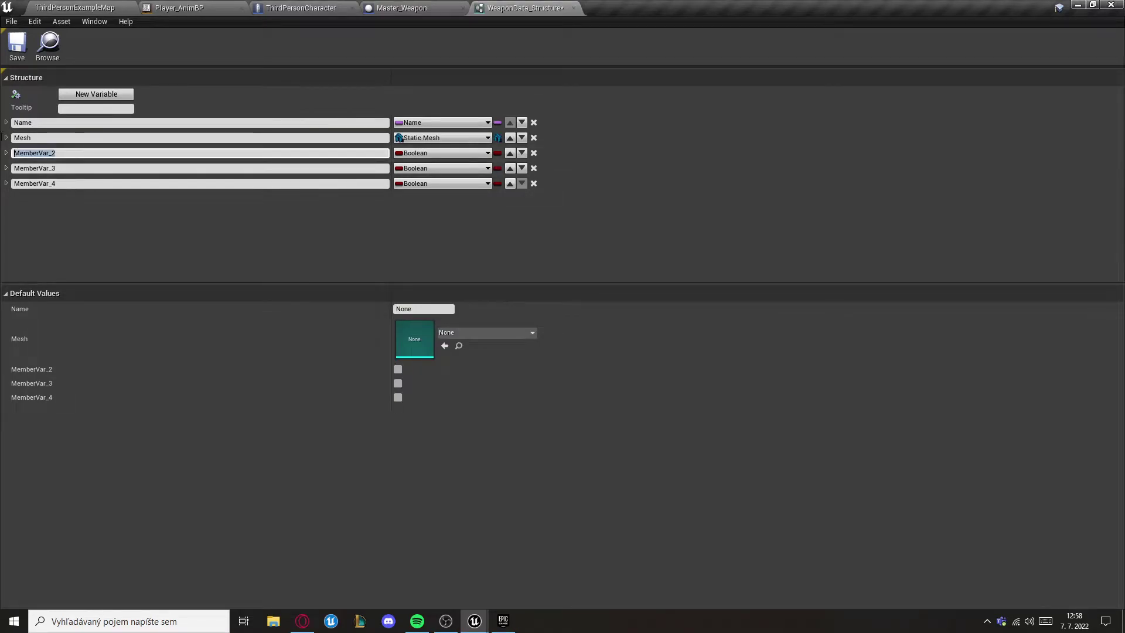
pyautogui.write('Type')
pyautogui.press('Return')
pyautogui.click(410, 154)
pyautogui.write('W')
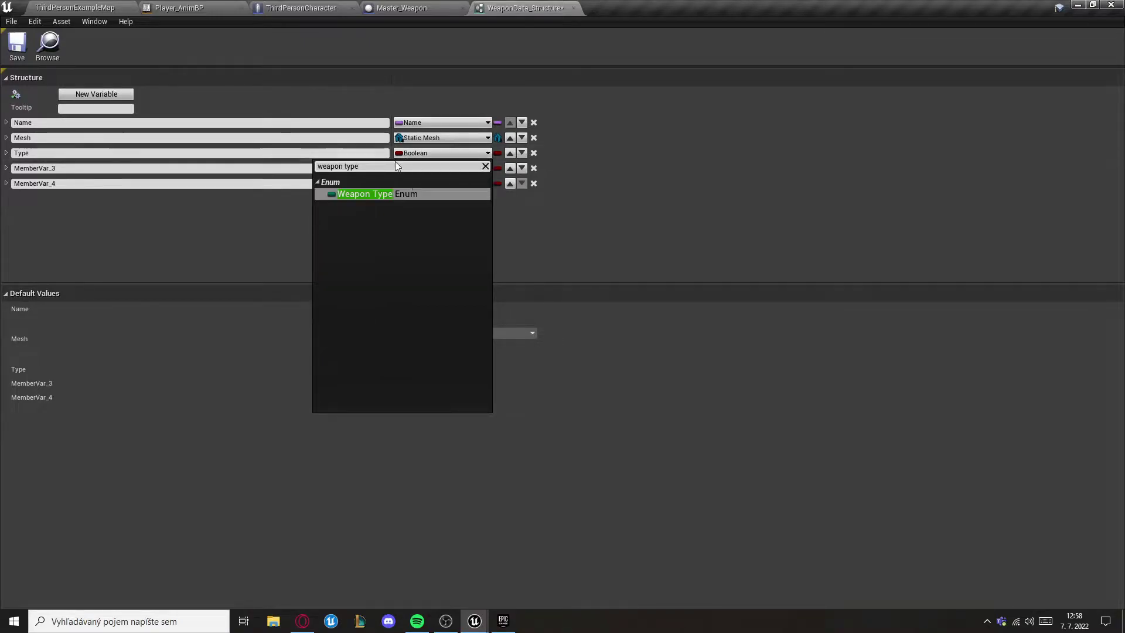
pyautogui.click(374, 193)
pyautogui.click(296, 168)
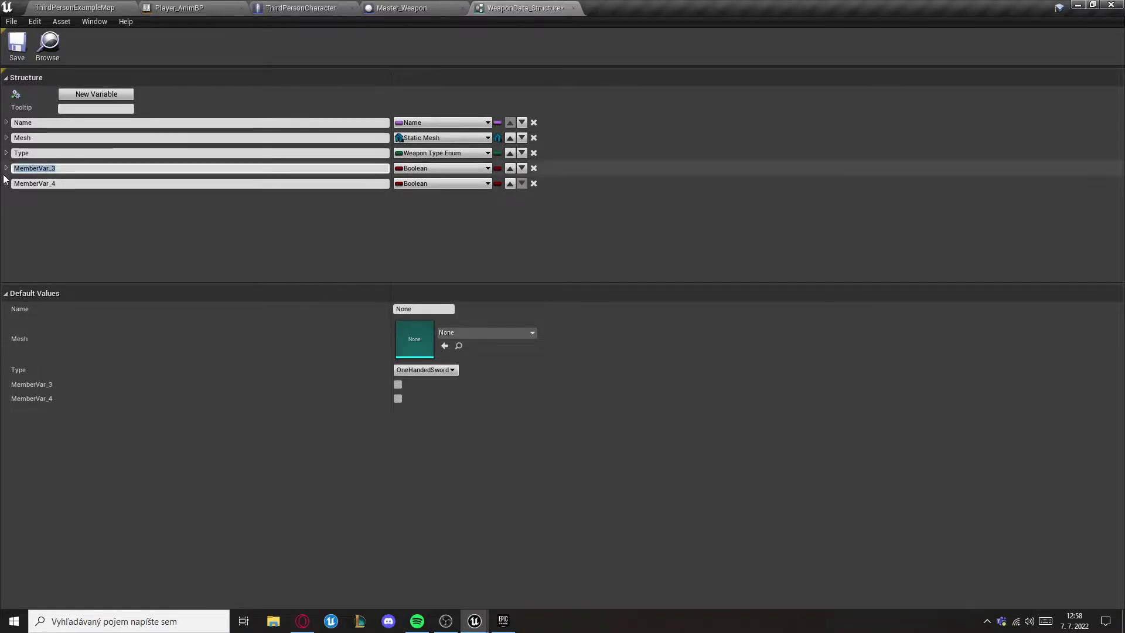
pyautogui.press('Return')
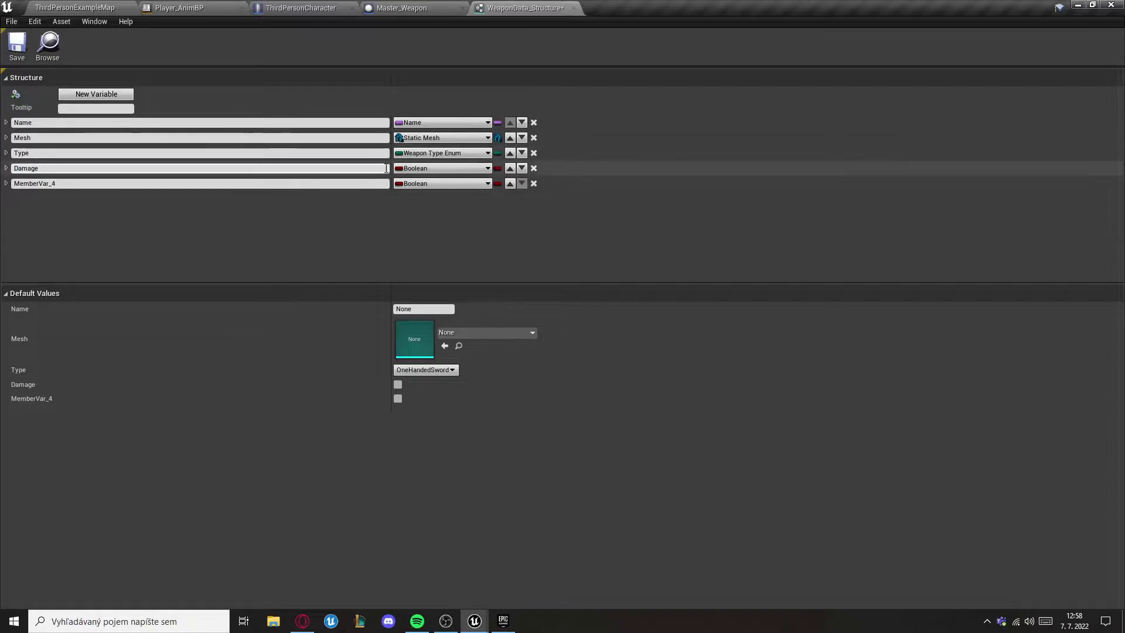
pyautogui.click(420, 170)
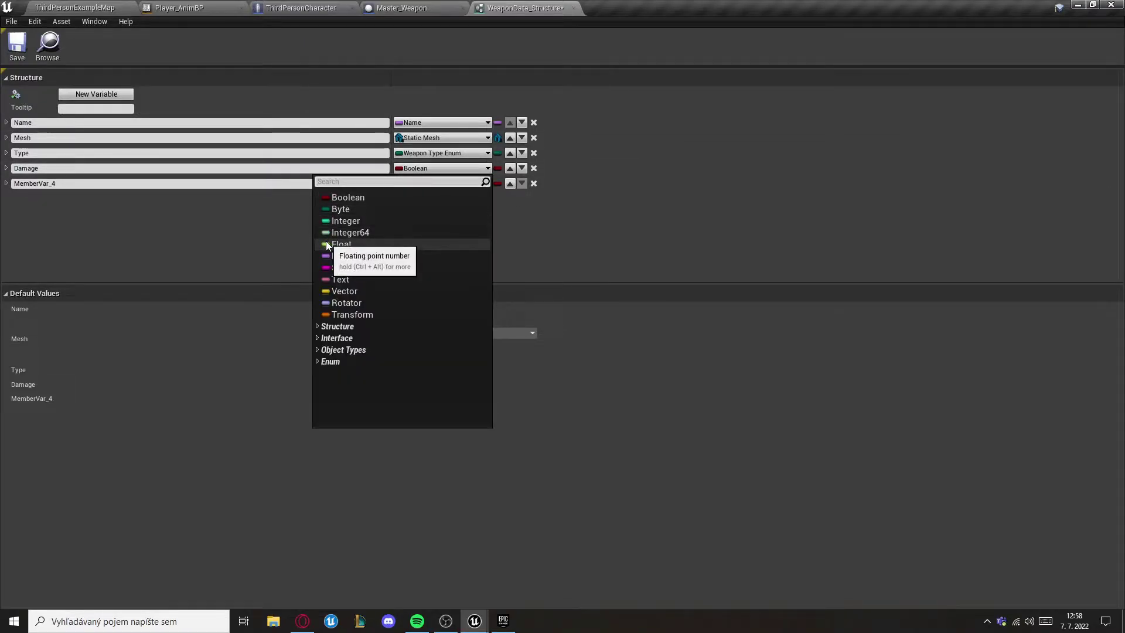
pyautogui.click(334, 224)
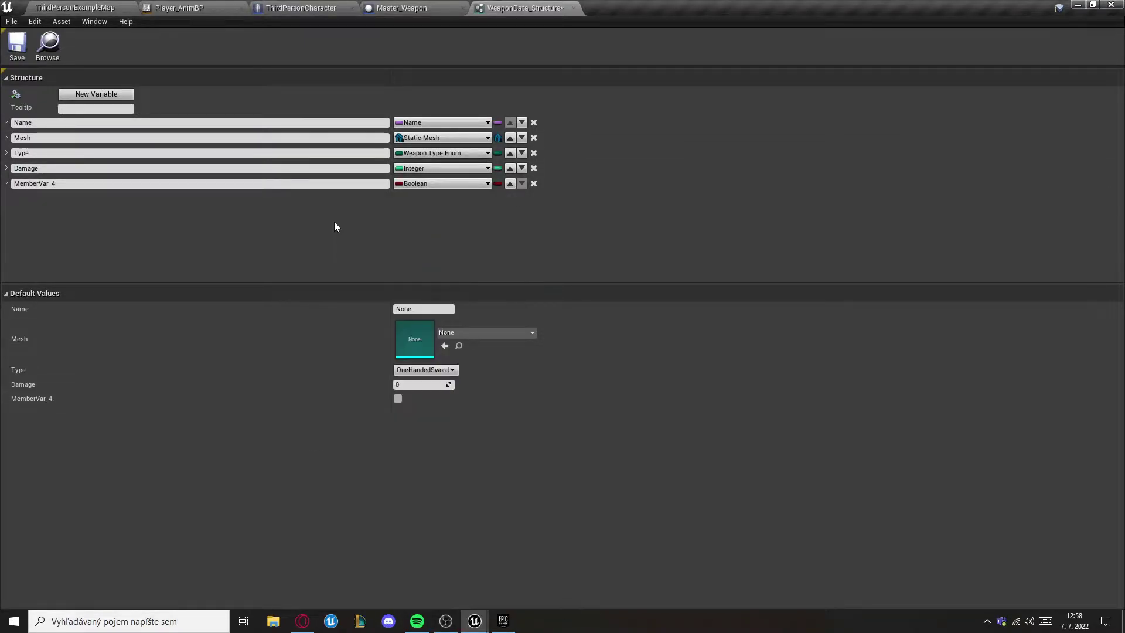
# Step: Add Name-type LeftHandSocketName and RightHandSocketName members, then save and close the structure
pyautogui.doubleClick(96, 94)
pyautogui.click(533, 214)
pyautogui.click(440, 183)
pyautogui.click(342, 259)
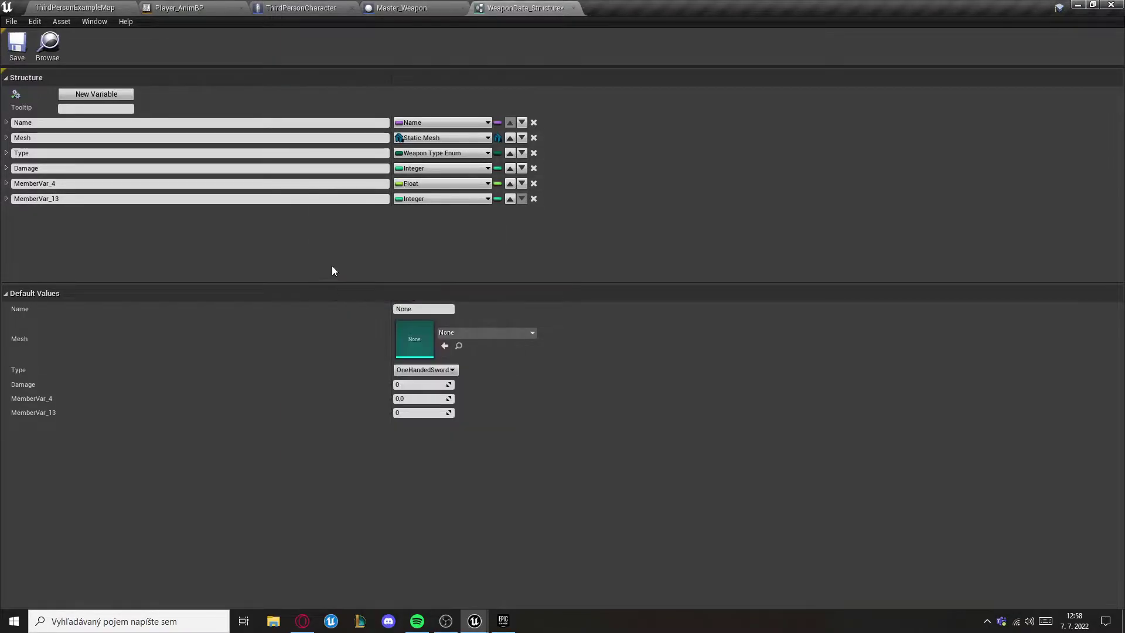
pyautogui.click(441, 184)
pyautogui.click(343, 272)
pyautogui.click(441, 198)
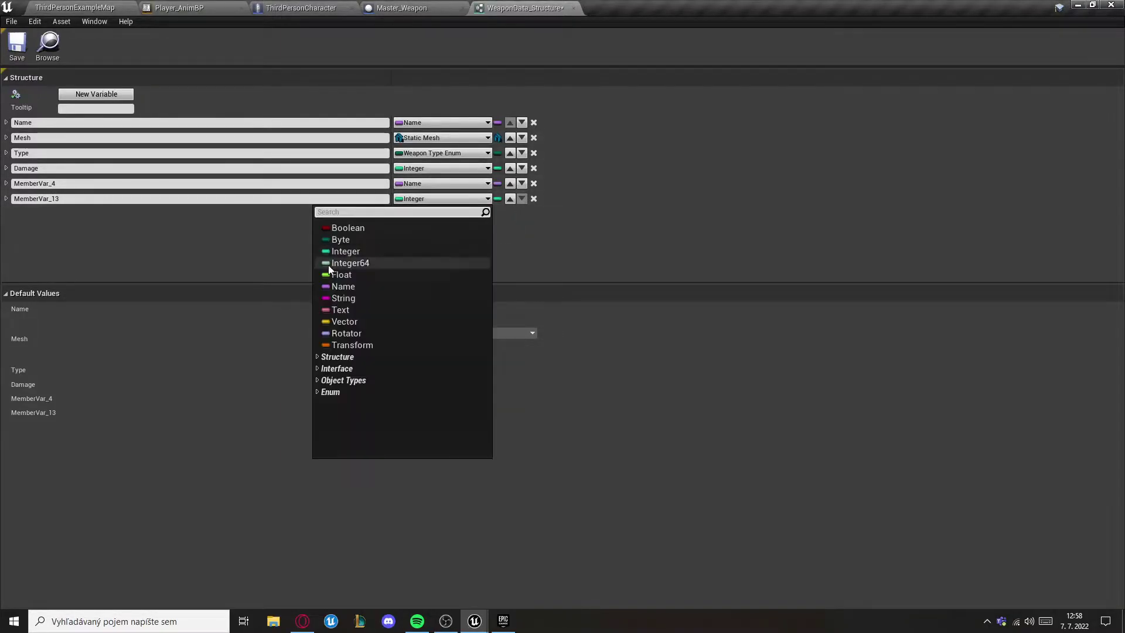
pyautogui.click(343, 286)
pyautogui.click(77, 184)
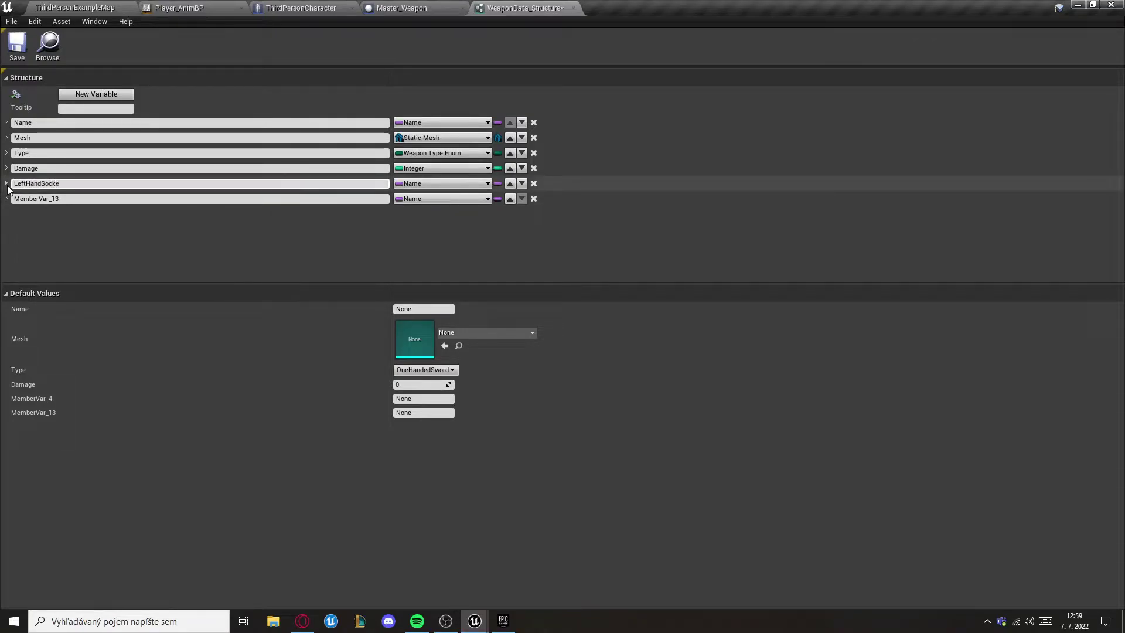
pyautogui.click(58, 200)
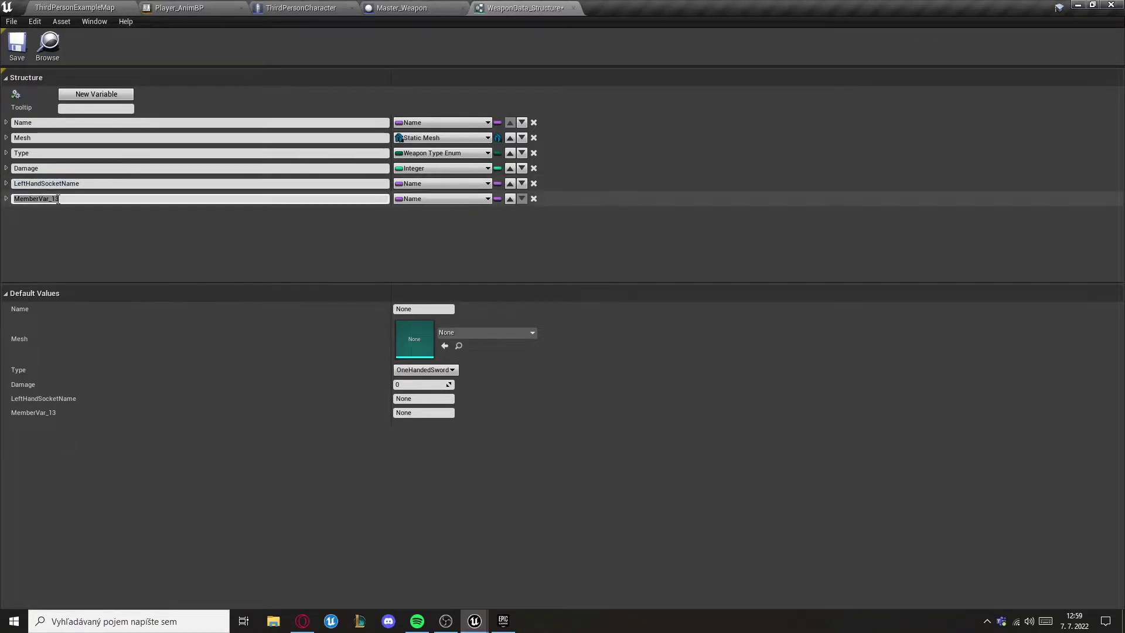
pyautogui.moveTo(29, 201); pyautogui.dragTo(4, 204)
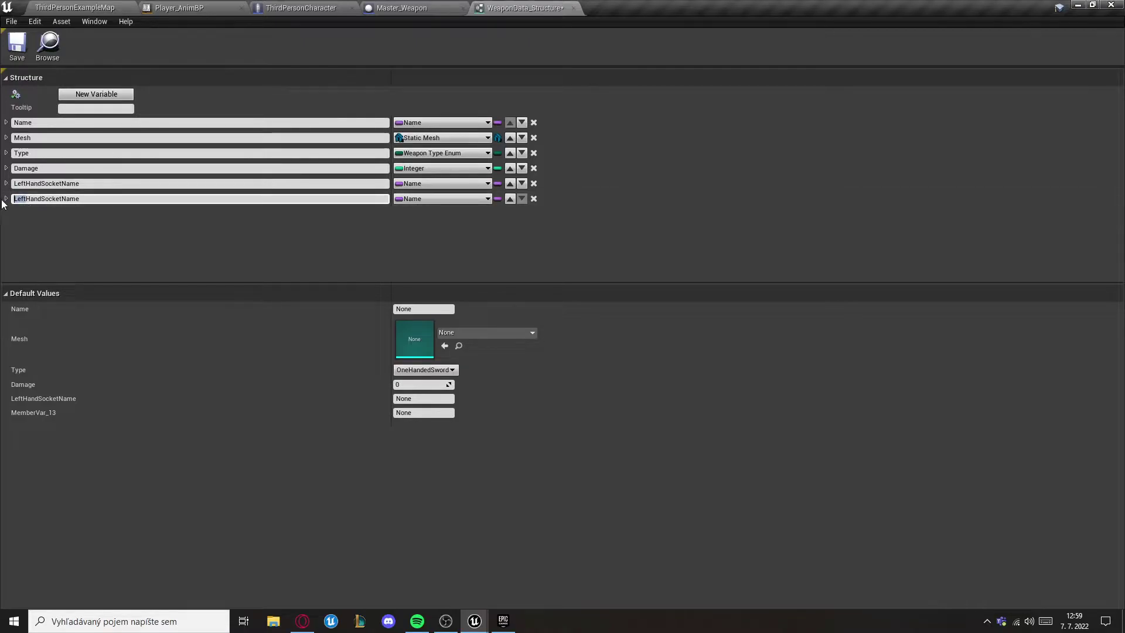
pyautogui.hotkey('ctrl', 's')
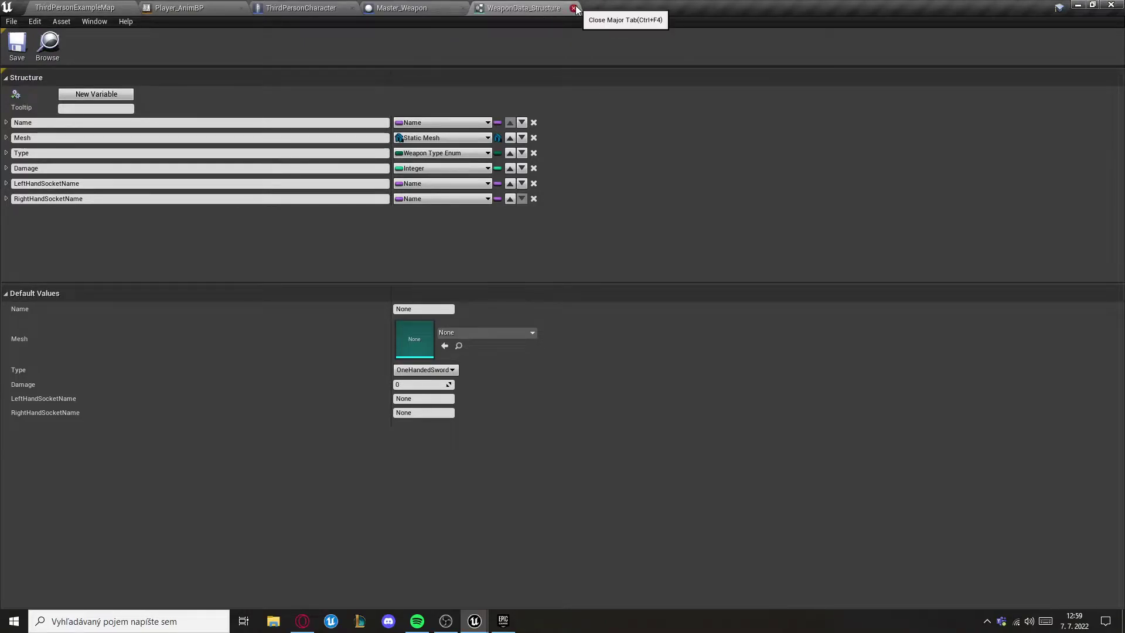
pyautogui.click(576, 10)
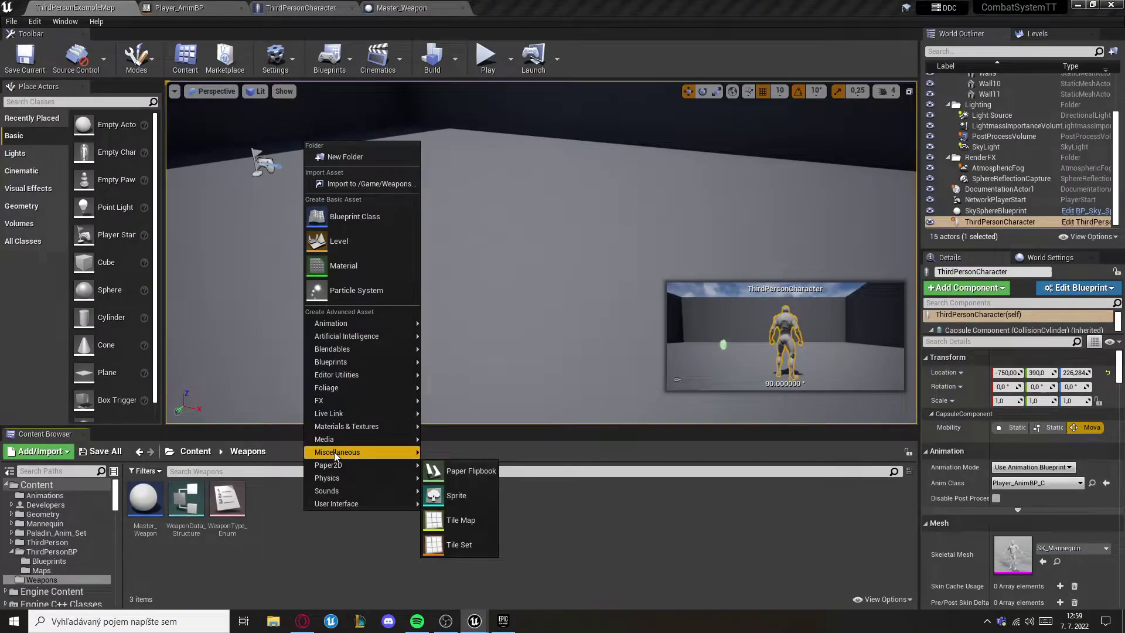
# Step: Create a Data Table named Weapon_DataTable using WeaponData_Structure as its row structure
pyautogui.moveTo(333, 452)
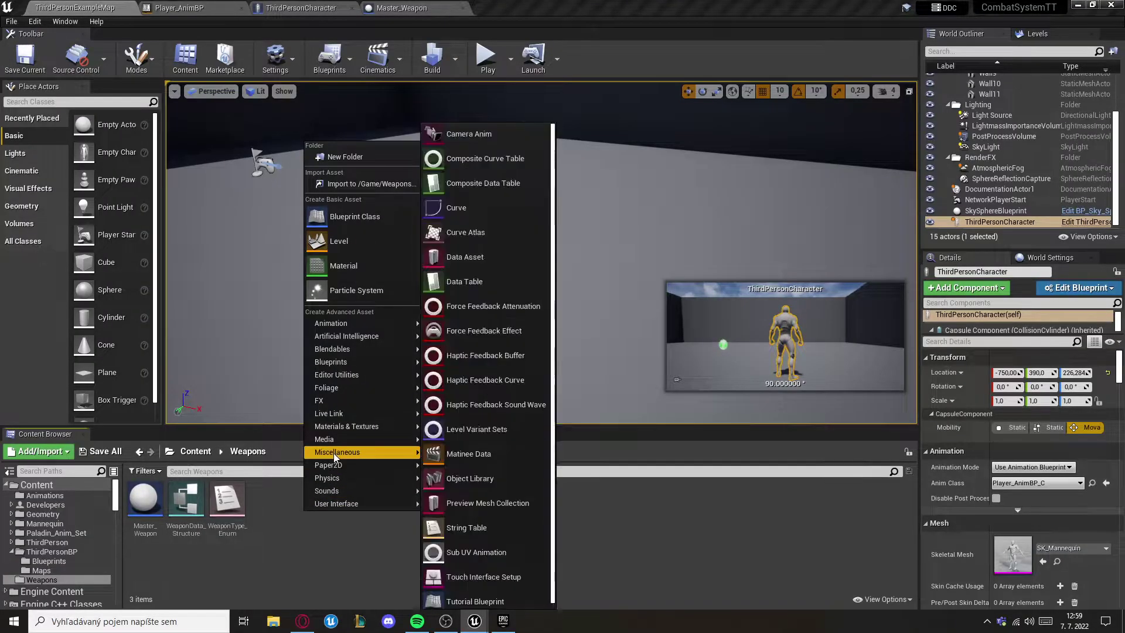
pyautogui.click(482, 284)
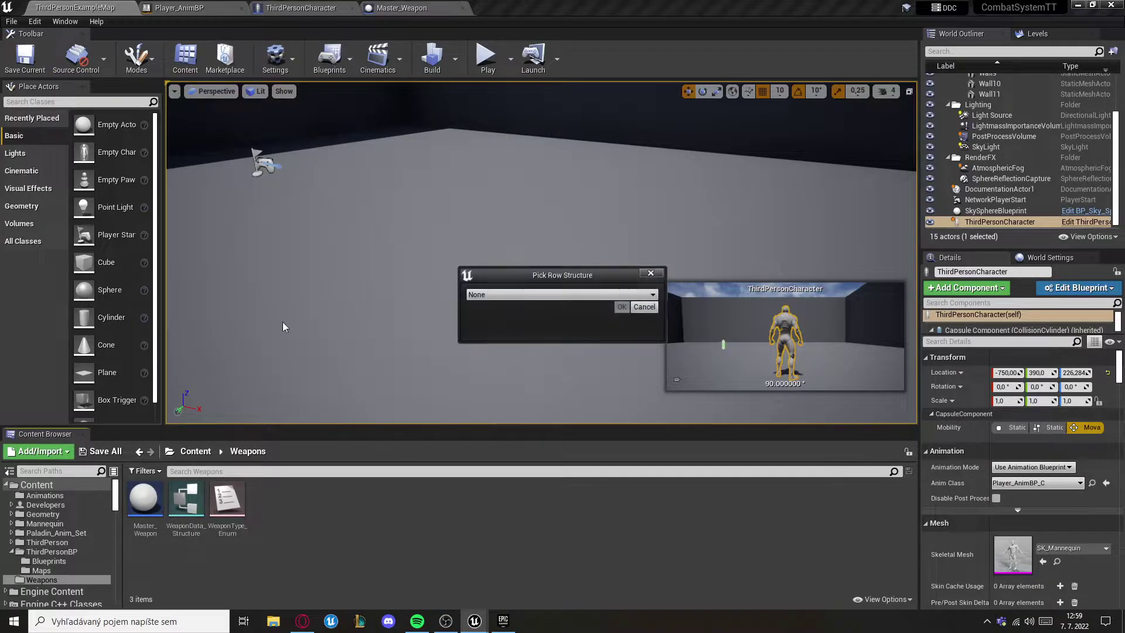
pyautogui.click(506, 296)
pyautogui.click(511, 466)
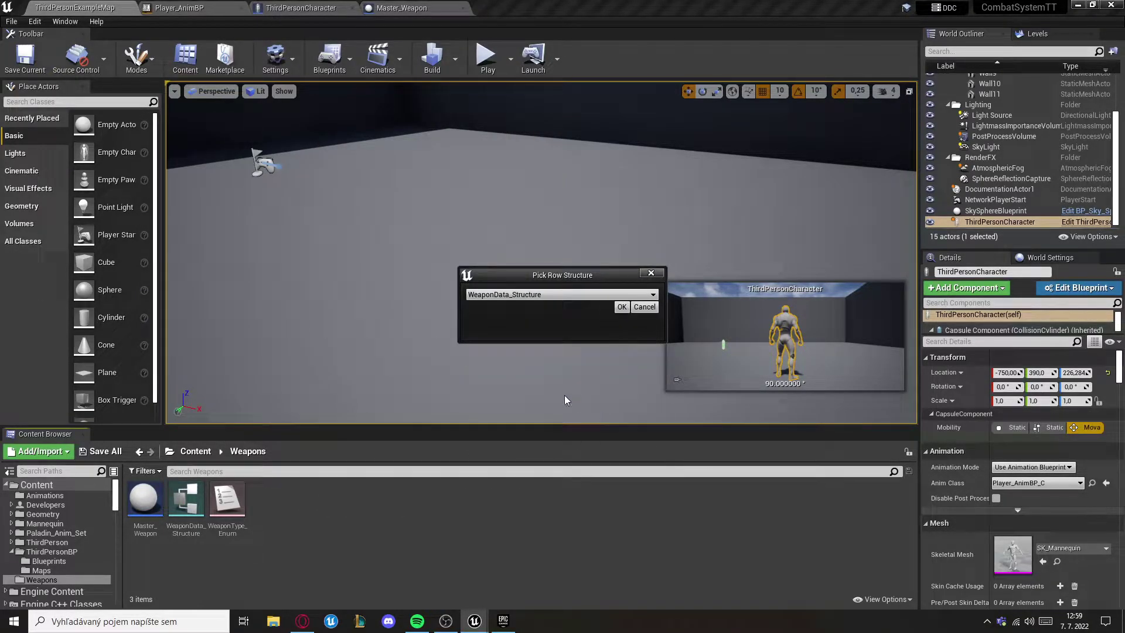
pyautogui.click(620, 307)
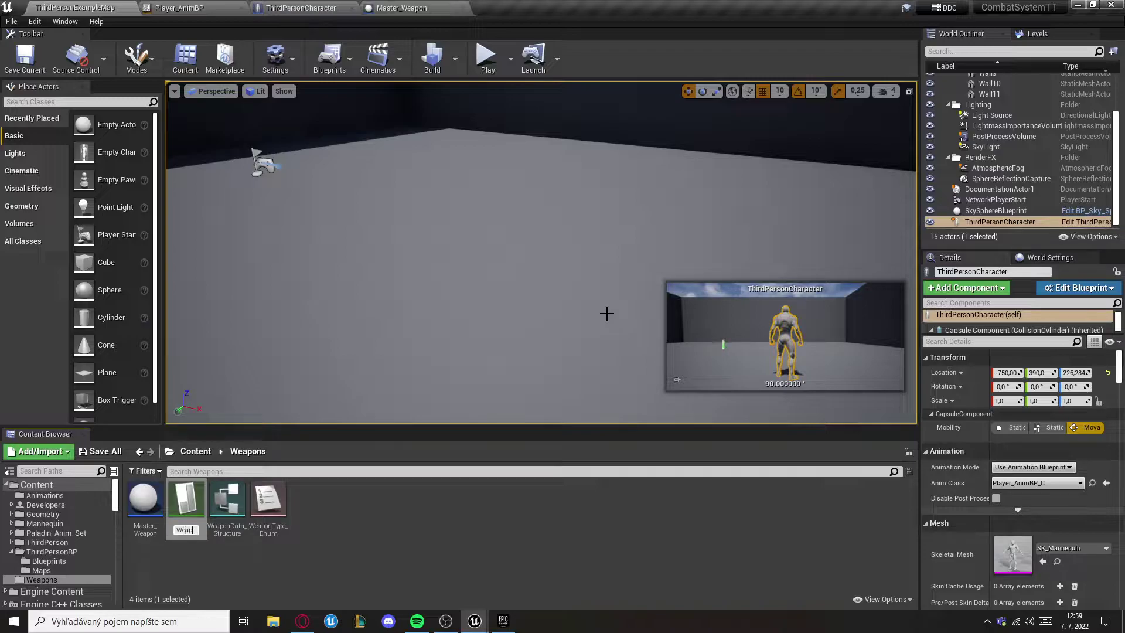
pyautogui.write('Weapon_DataTable')
pyautogui.press('Return')
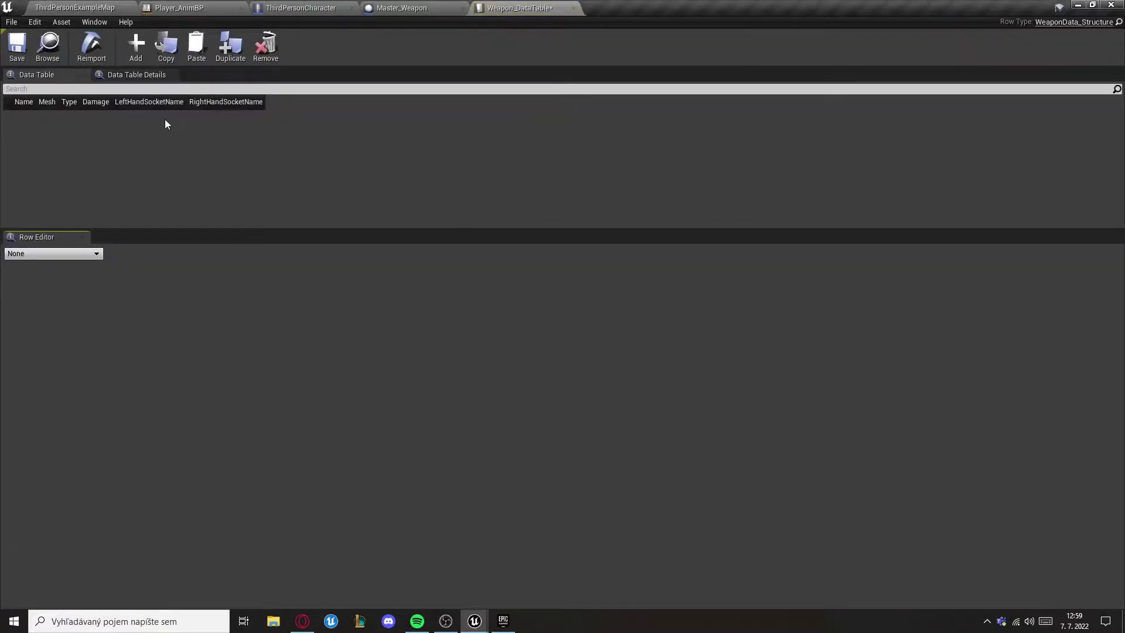
# Step: Add a row named Sword, save the table, and return to the level map
pyautogui.click(139, 51)
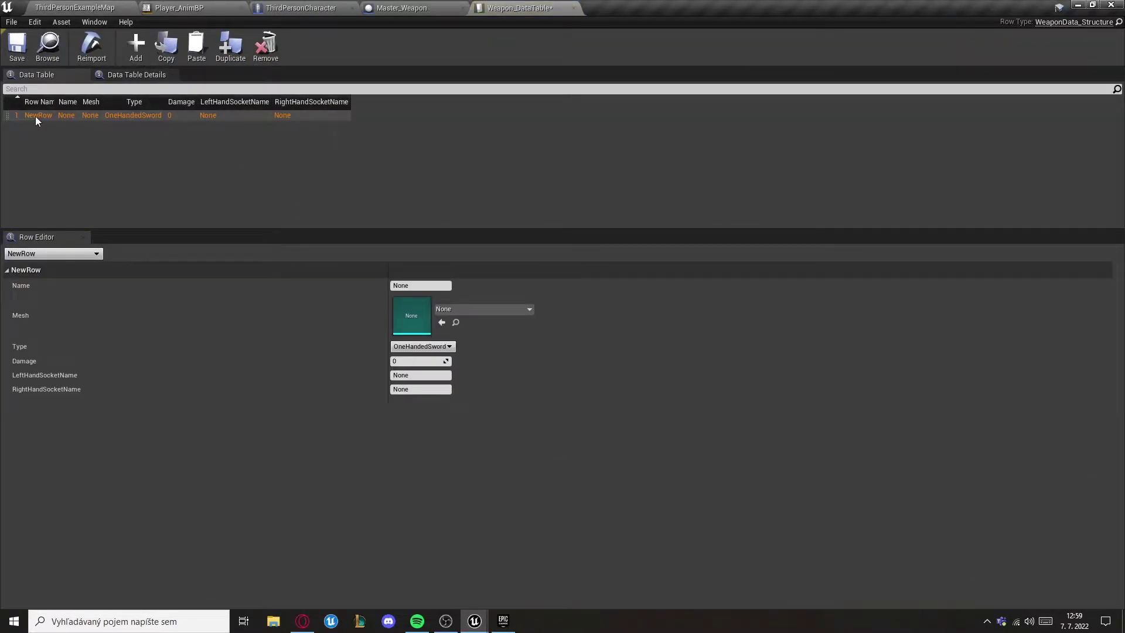
pyautogui.write('Sword')
pyautogui.press('Return')
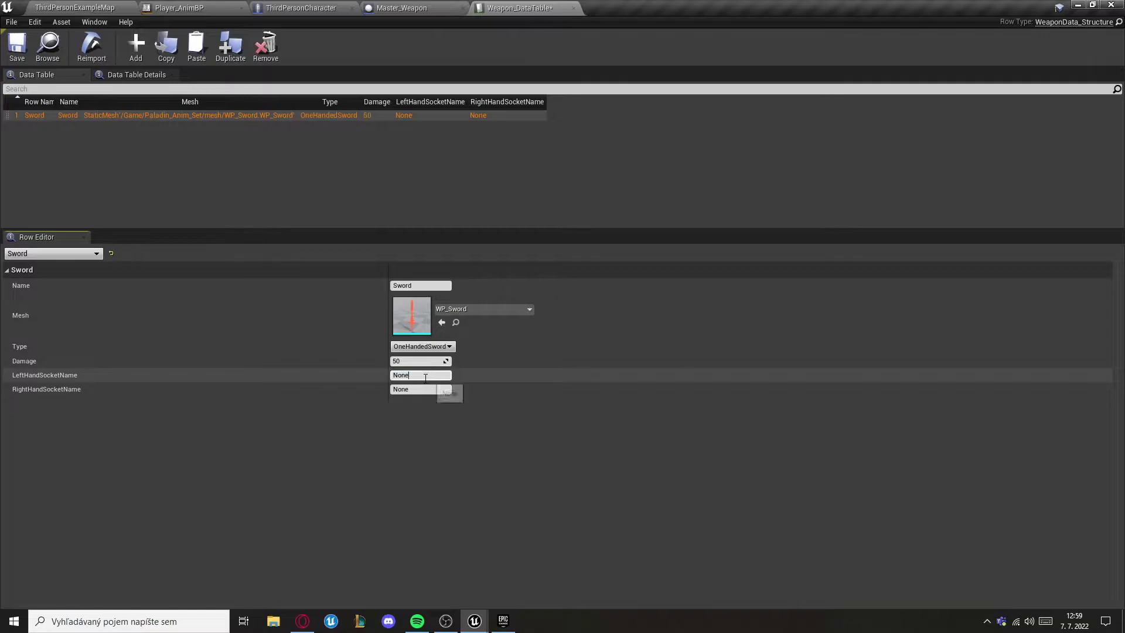
pyautogui.click(17, 47)
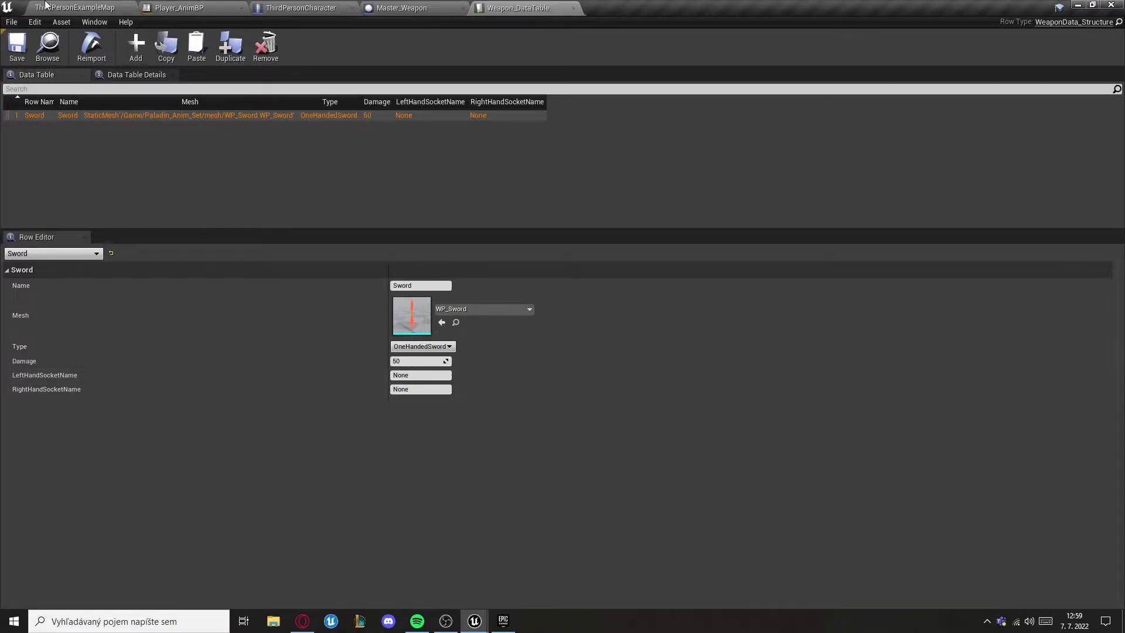
pyautogui.click(48, 7)
# Step: Open UE4_Mannequin_Skeleton from Paladin_Anim_Set and add a new socket to the hand_l bone
pyautogui.click(10, 552)
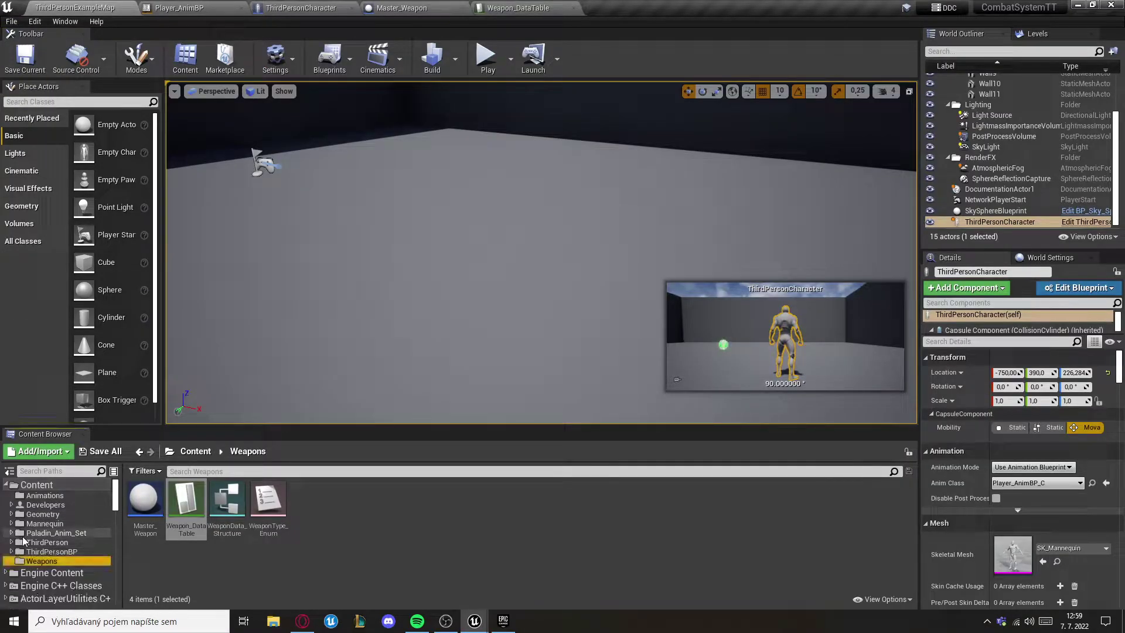
pyautogui.click(56, 533)
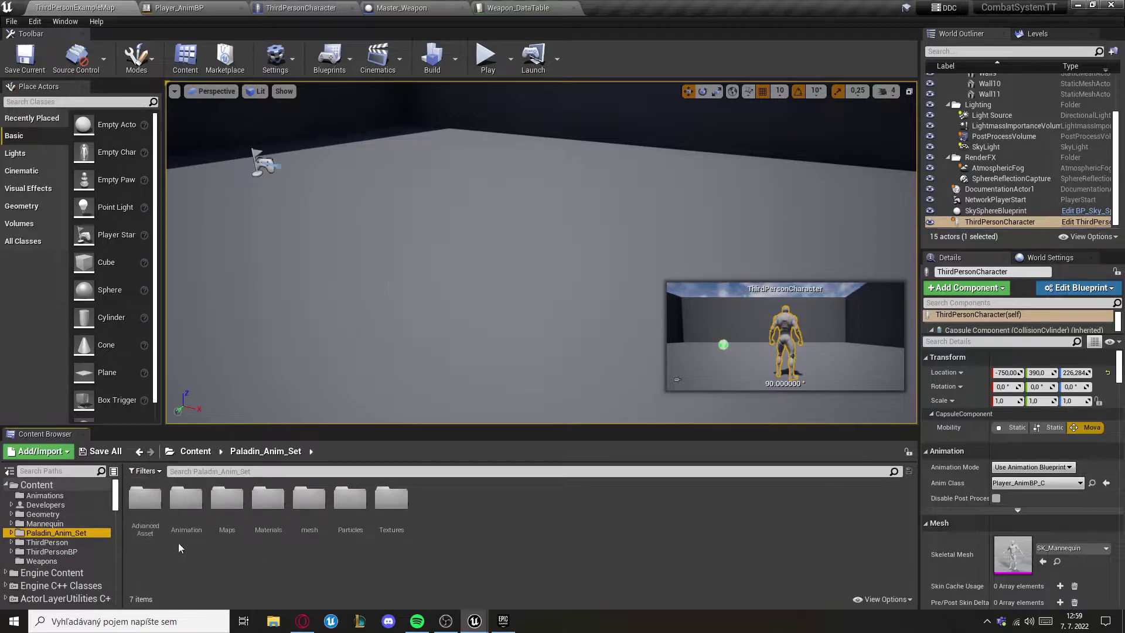
pyautogui.doubleClick(186, 505)
pyautogui.doubleClick(218, 527)
pyautogui.doubleClick(227, 503)
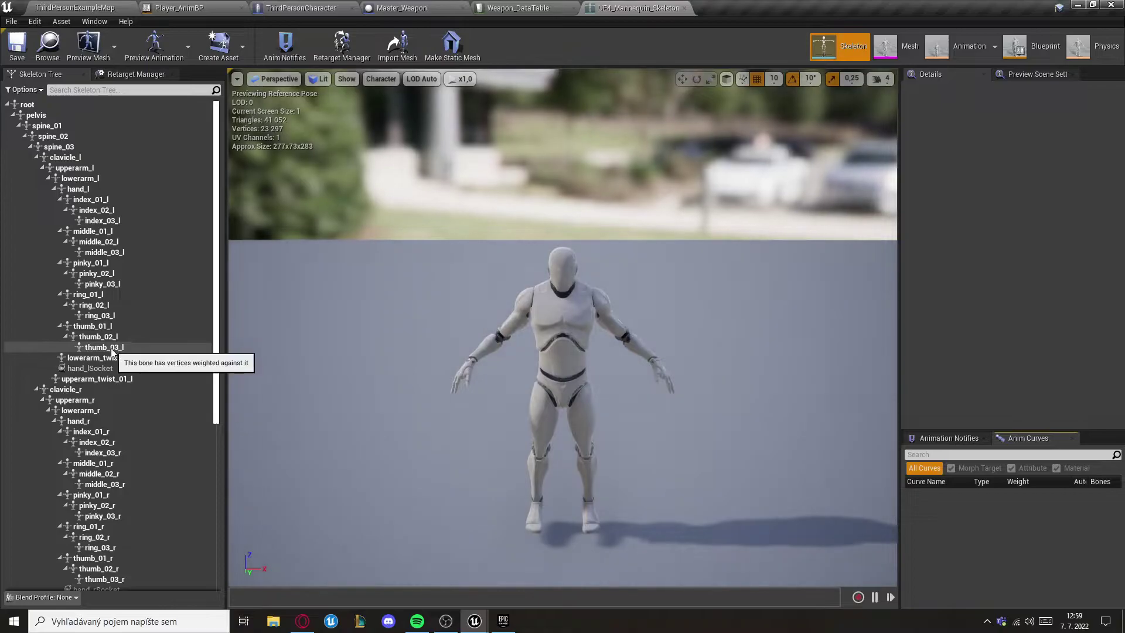
pyautogui.click(89, 368)
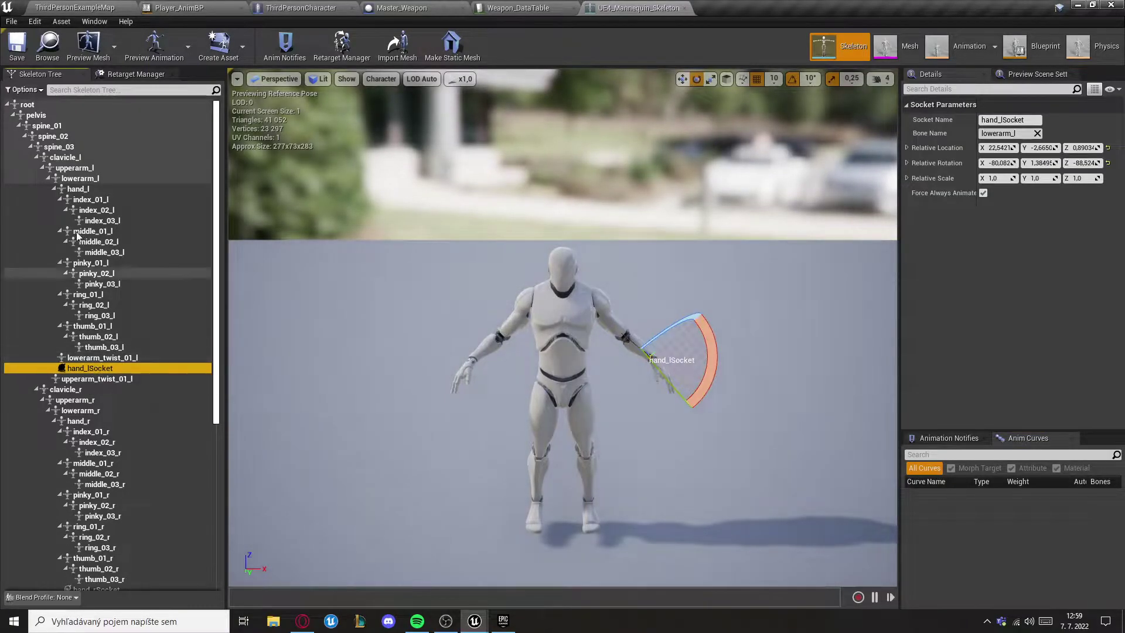
pyautogui.click(80, 190)
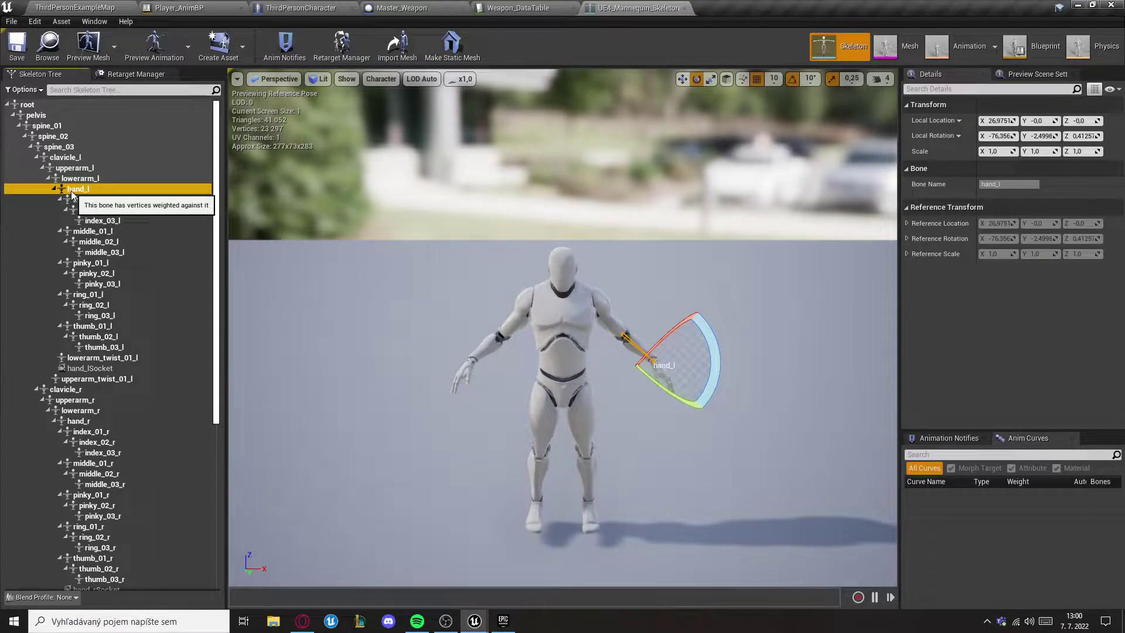
pyautogui.rightClick(72, 192)
pyautogui.moveTo(88, 339)
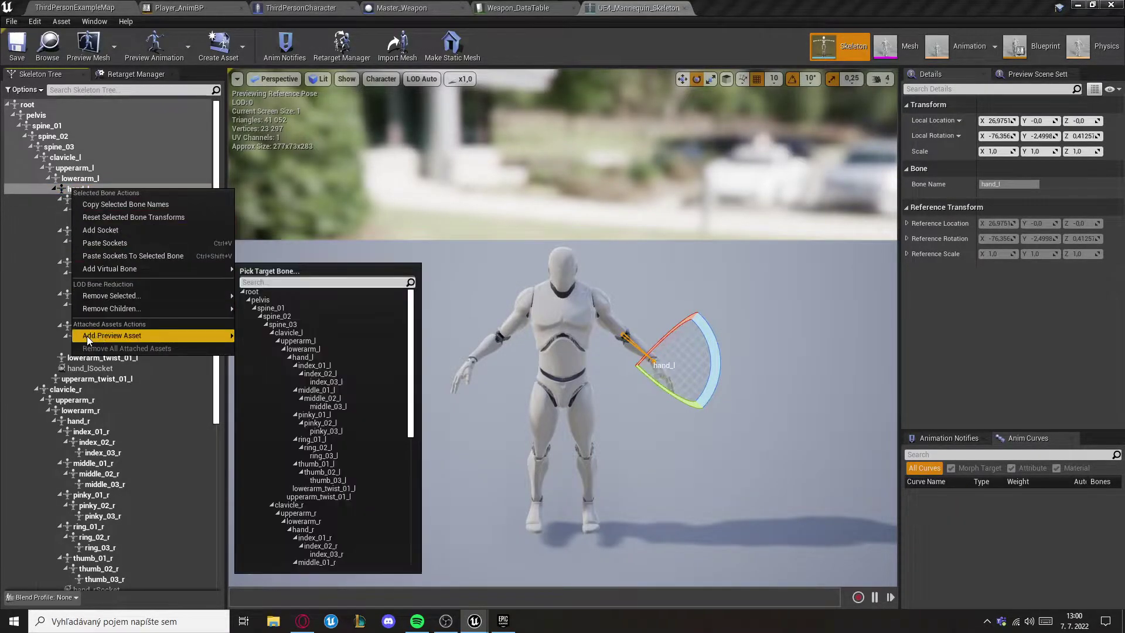
pyautogui.click(100, 230)
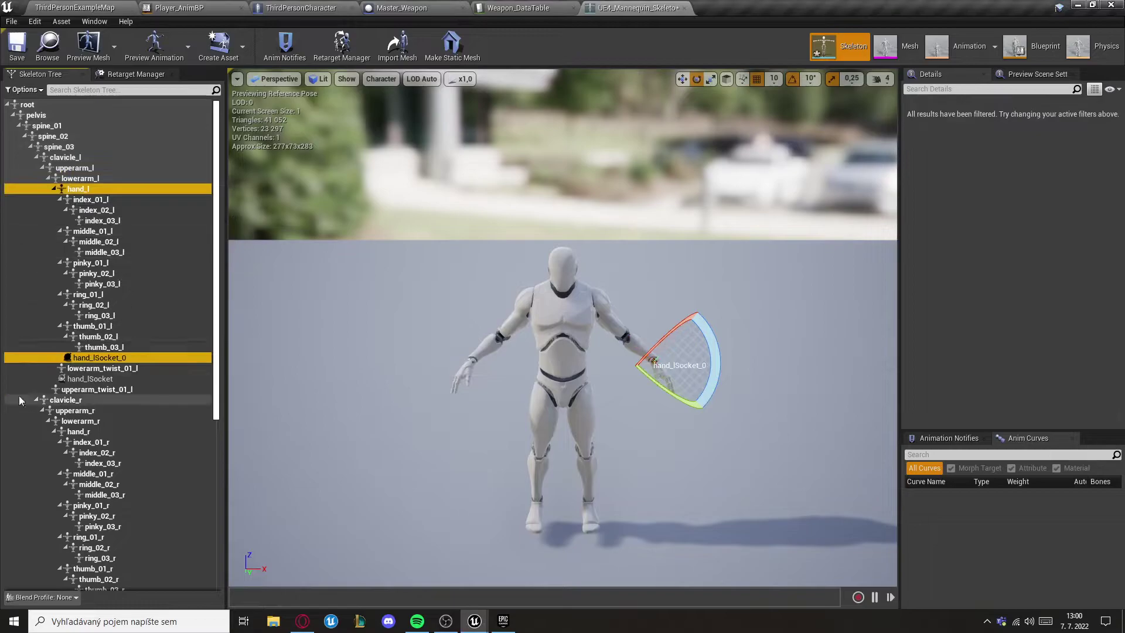
# Step: Preview WP_Sword on hand_lSocket_0 and rotate the sword to zero tilt
pyautogui.click(91, 358)
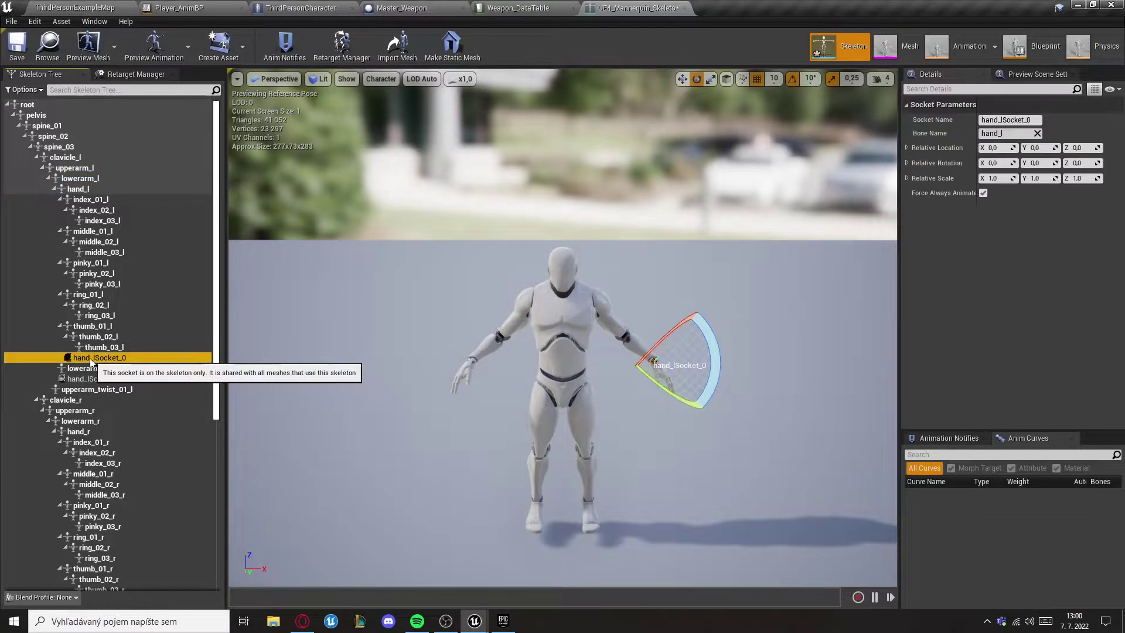
pyautogui.rightClick(91, 362)
pyautogui.moveTo(147, 494)
pyautogui.write('weap')
pyautogui.press('BackSpace')
pyautogui.press('BackSpace')
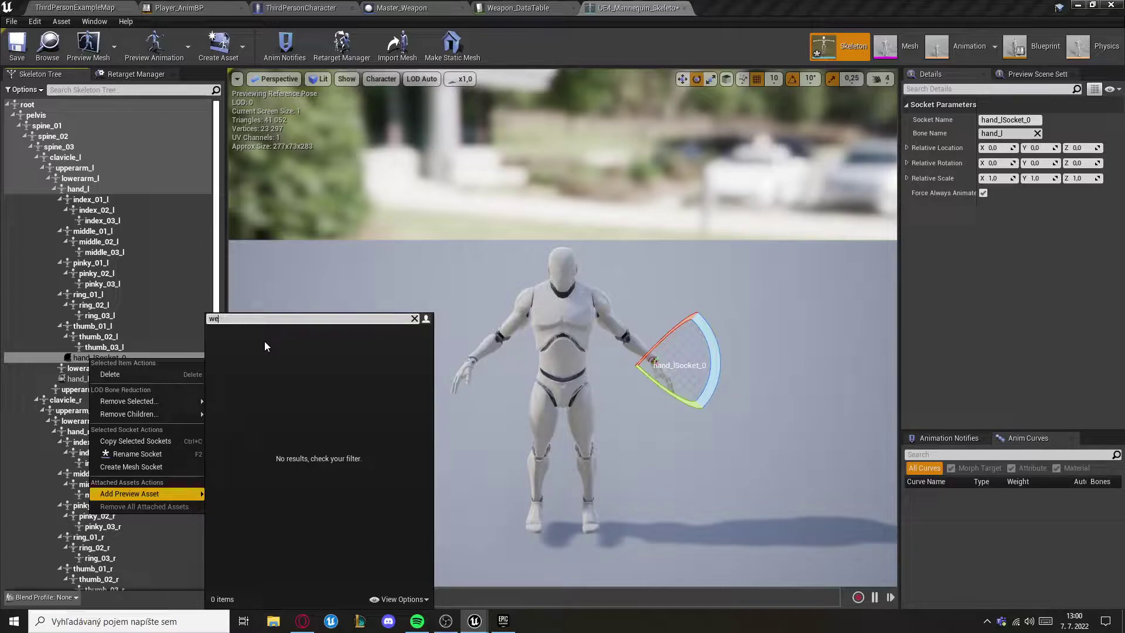
pyautogui.press('BackSpace')
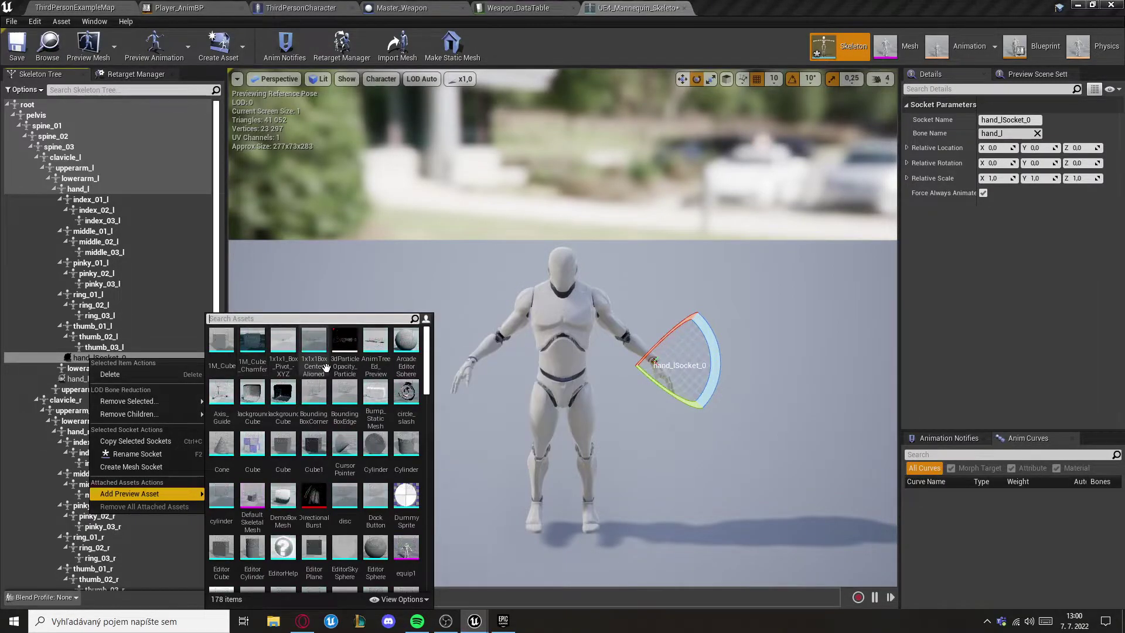
pyautogui.click(222, 392)
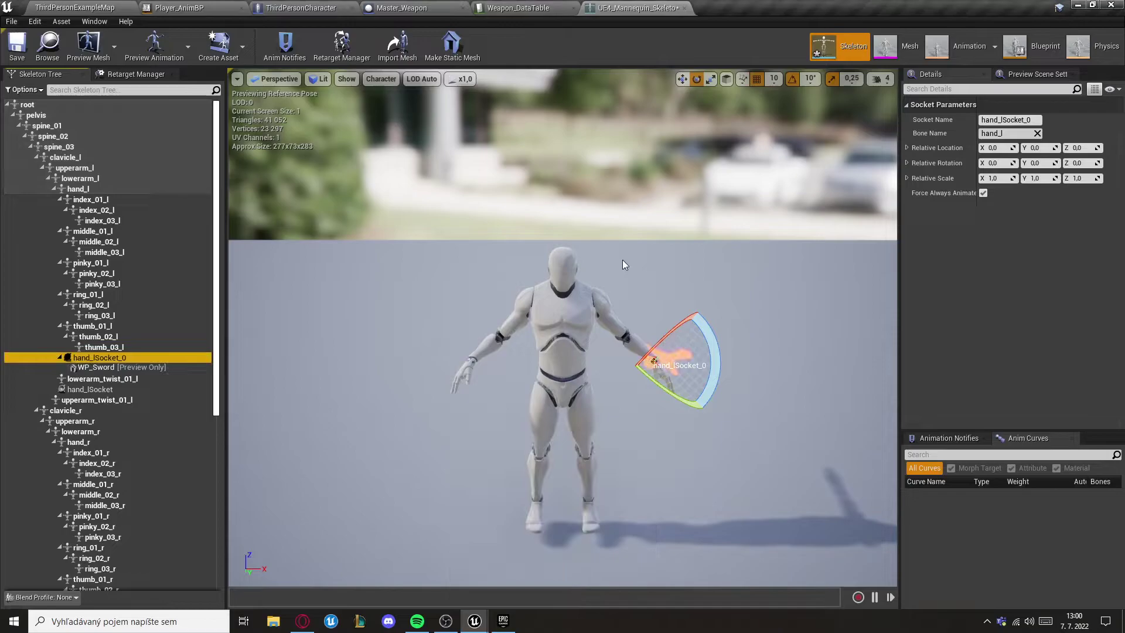
pyautogui.keyDown('alt'); pyautogui.moveTo(623, 262); pyautogui.dragTo(620, 293); pyautogui.keyUp('alt')
pyautogui.moveTo(573, 417); pyautogui.dragTo(650, 483)
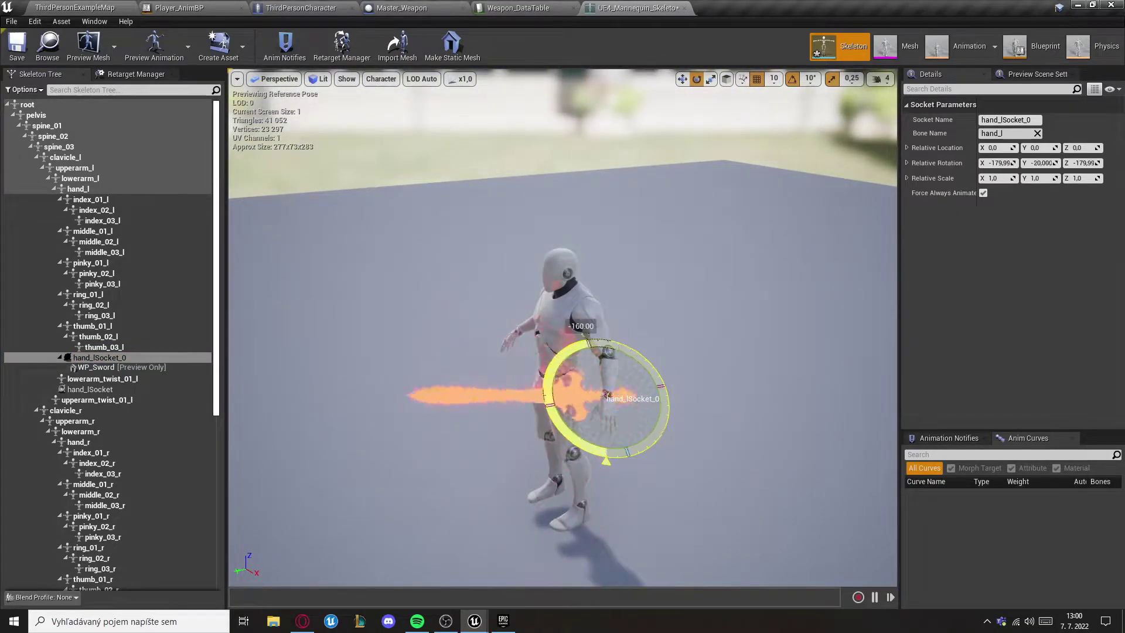
pyautogui.moveTo(581, 337); pyautogui.dragTo(524, 437)
# Step: Delete the trial socket hand_lSocket_0
pyautogui.click(81, 359)
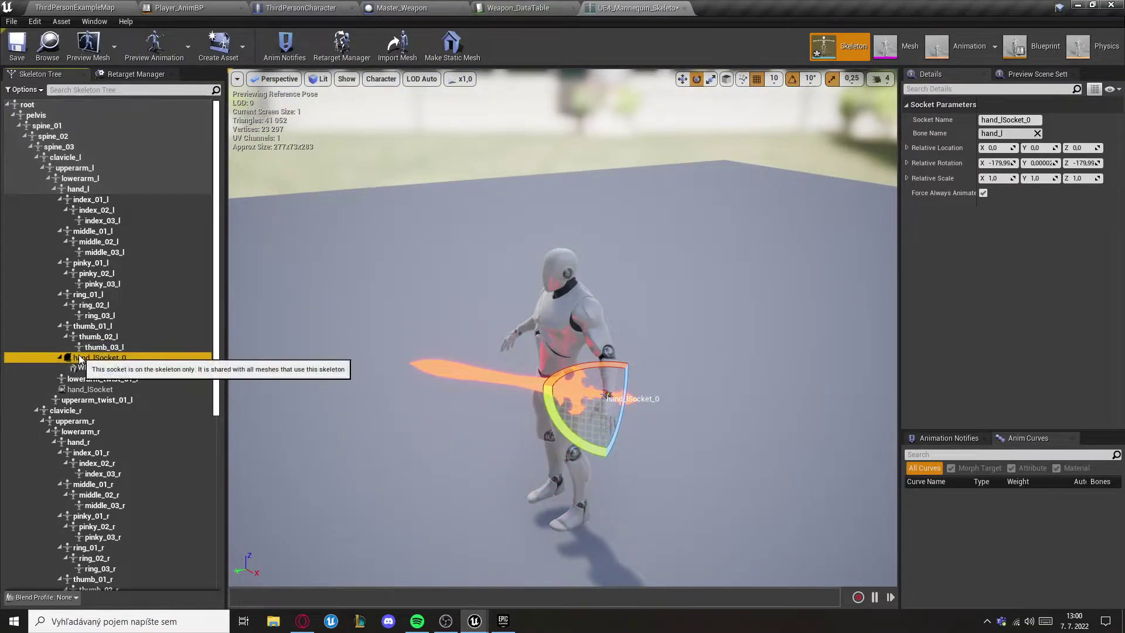
pyautogui.press('Delete')
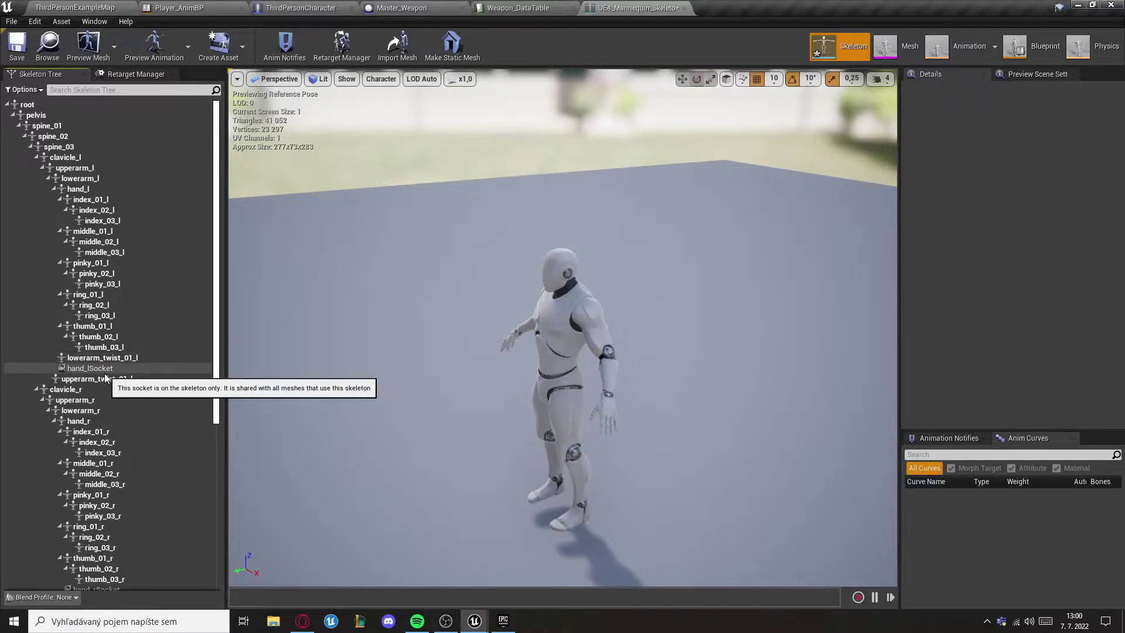
pyautogui.scroll(-5, 106, 378)
# Step: Attach WP_Sword as a preview asset on hand_rSocket so it sits in the right hand
pyautogui.rightClick(87, 420)
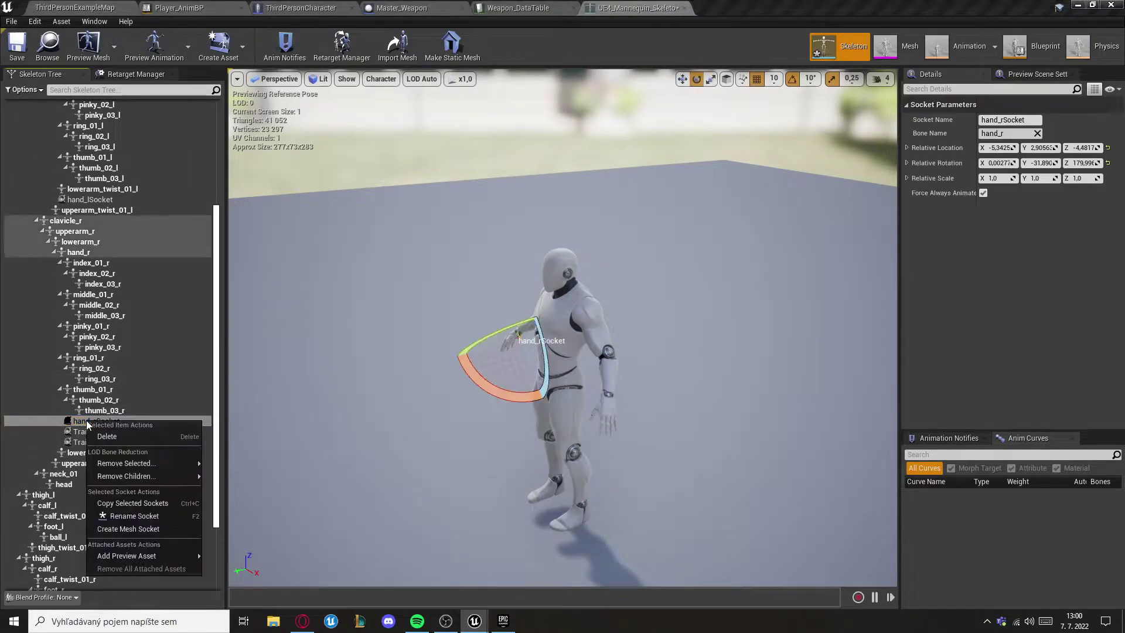
pyautogui.moveTo(139, 556)
pyautogui.write('wea')
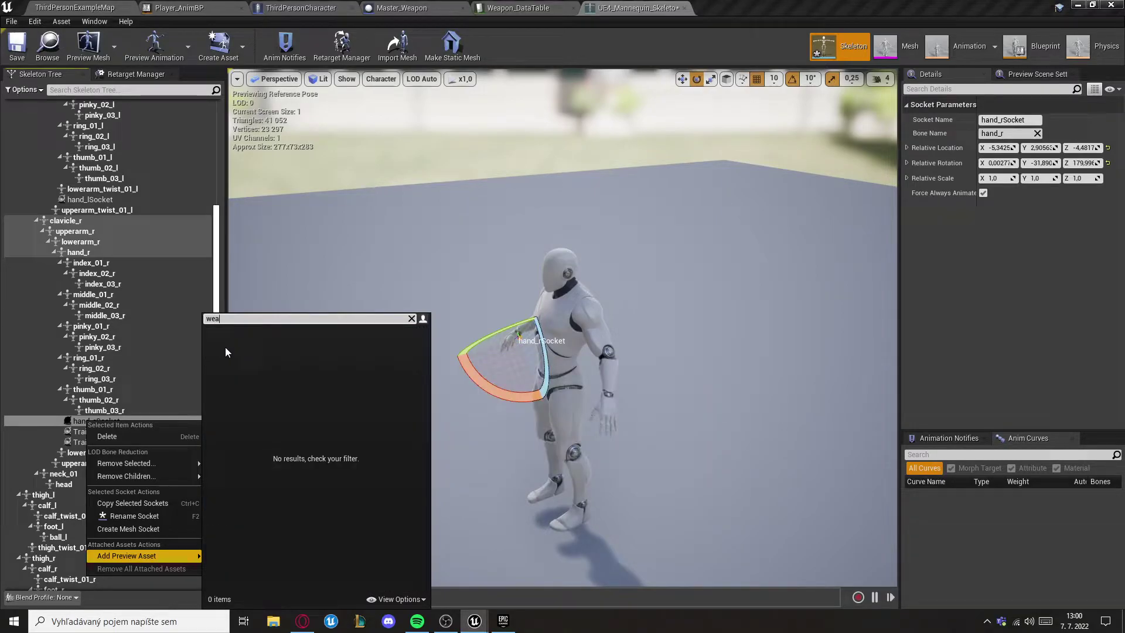
pyautogui.press('BackSpace')
pyautogui.press('BackSpace')
pyautogui.write('swo')
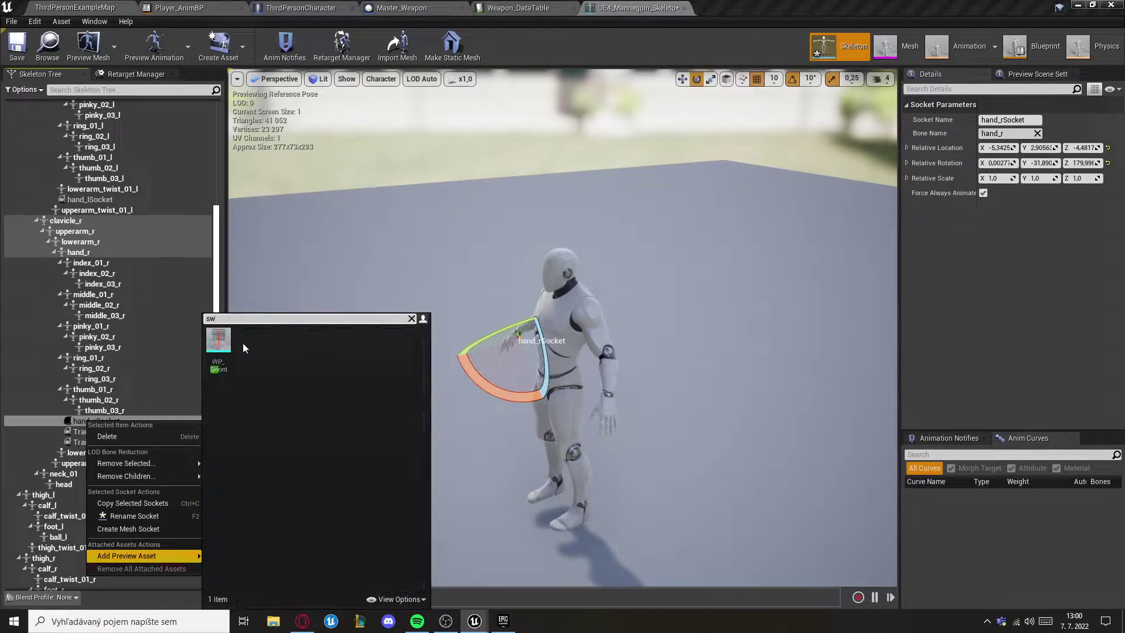
pyautogui.click(231, 345)
pyautogui.click(365, 320)
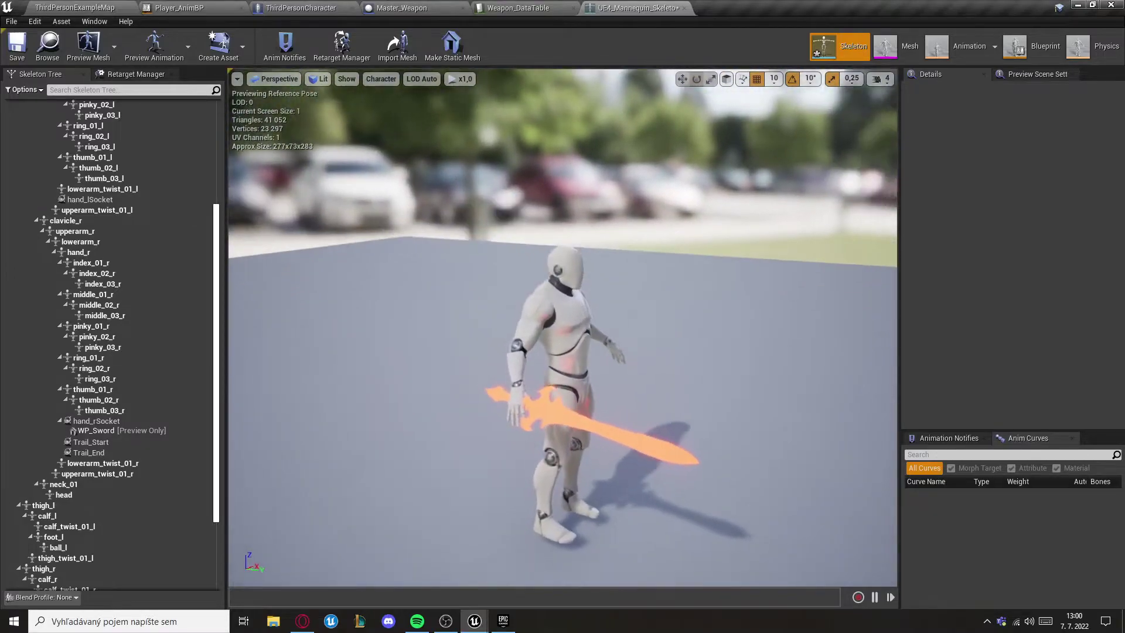